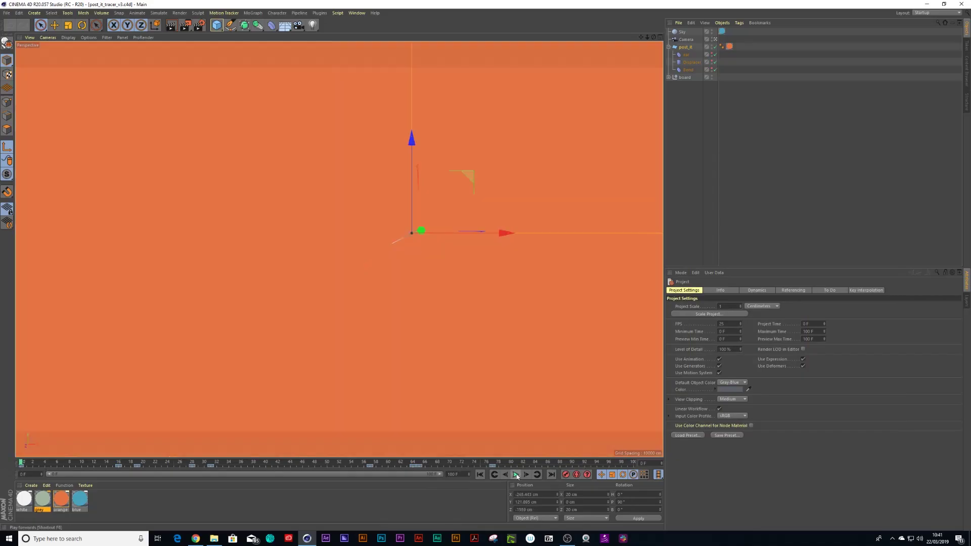
Preview the animation, then add a MoGraph Tracer linked to the selected post_it card.
{"action": "left_click", "coordinate": [515, 475]}
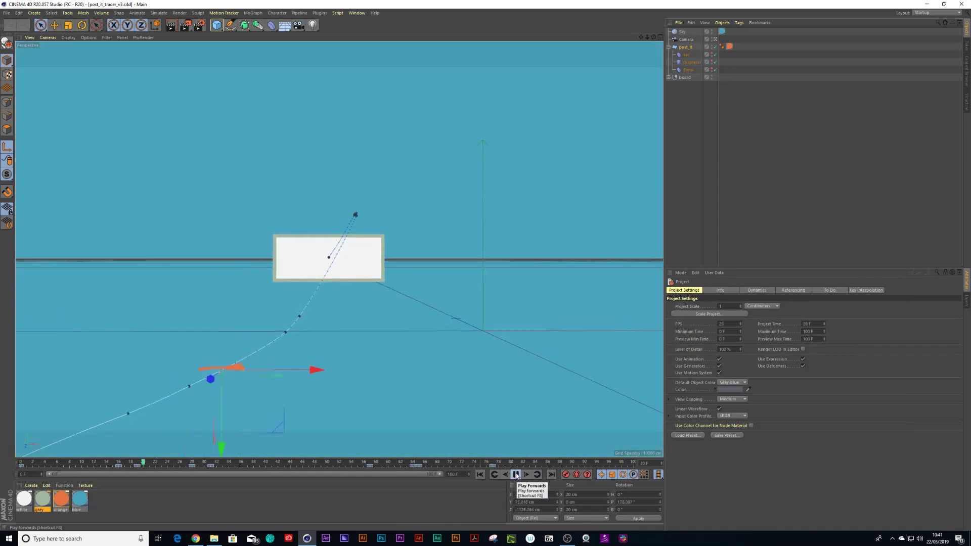
{"action": "left_click", "coordinate": [516, 476]}
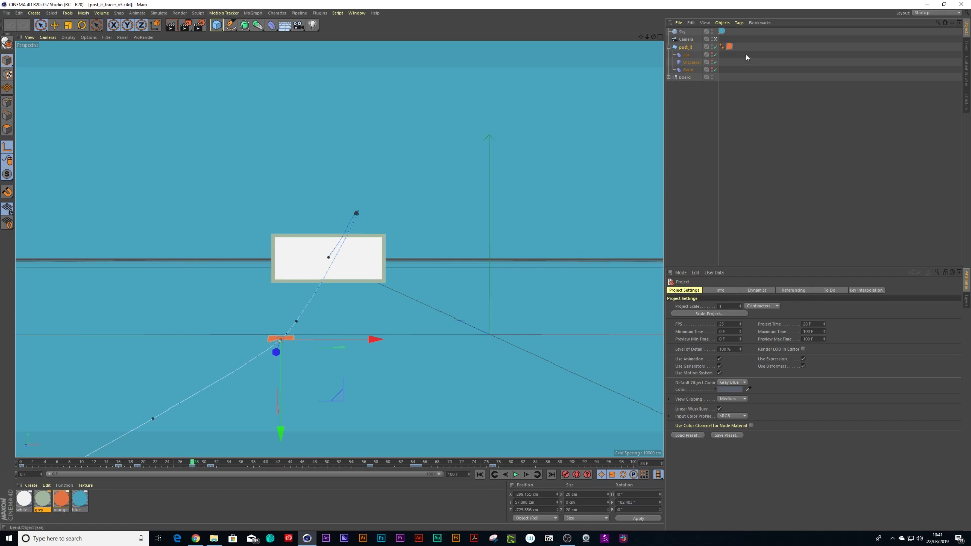
{"action": "left_click", "coordinate": [687, 47]}
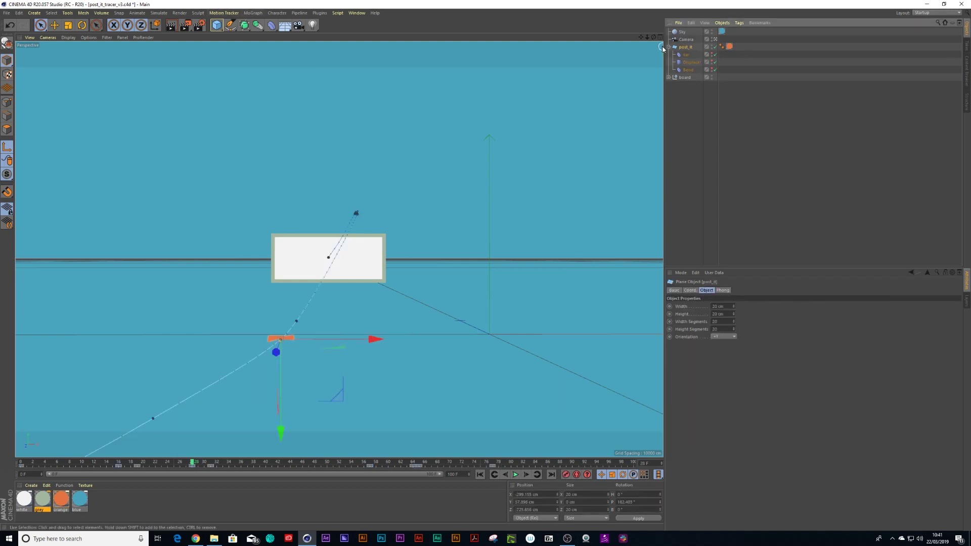
{"action": "left_click", "coordinate": [670, 47]}
{"action": "left_click", "coordinate": [253, 13]}
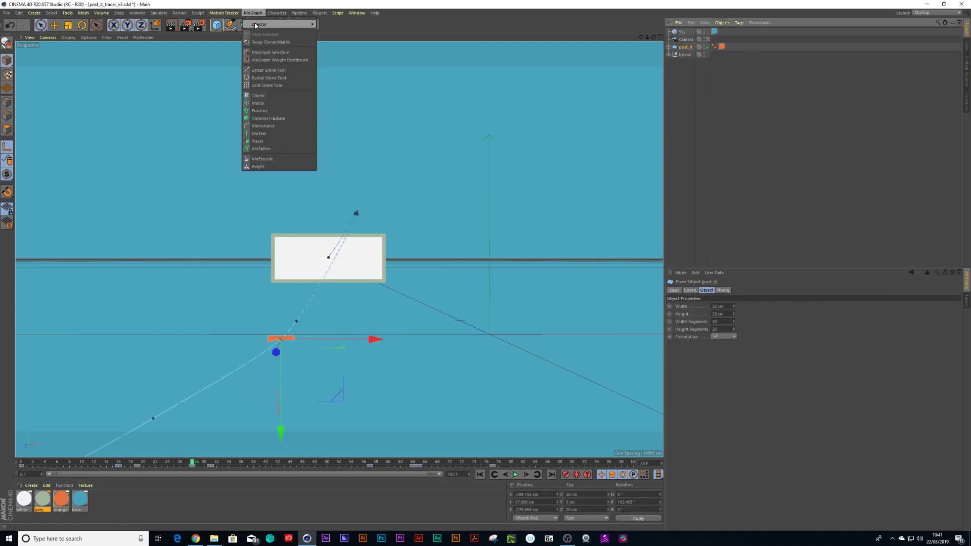
{"action": "left_click", "coordinate": [262, 142]}
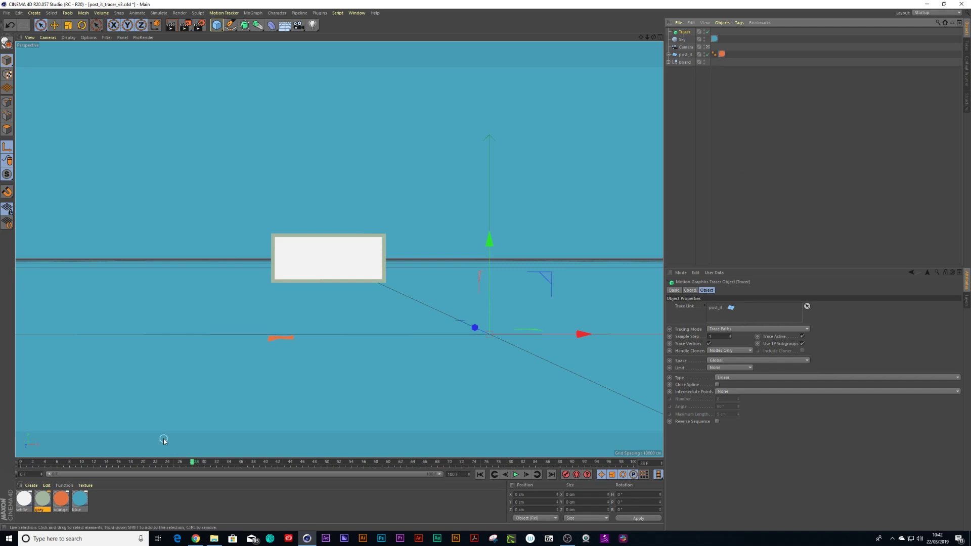
Scrub and play the timeline to preview the Tracer's trails.
{"action": "mouse_move", "coordinate": [158, 462]}
{"action": "left_mouse_down"}
{"action": "mouse_move", "coordinate": [165, 475]}
{"action": "mouse_move", "coordinate": [113, 483]}
{"action": "left_mouse_up"}
{"action": "key", "text": "F8"}
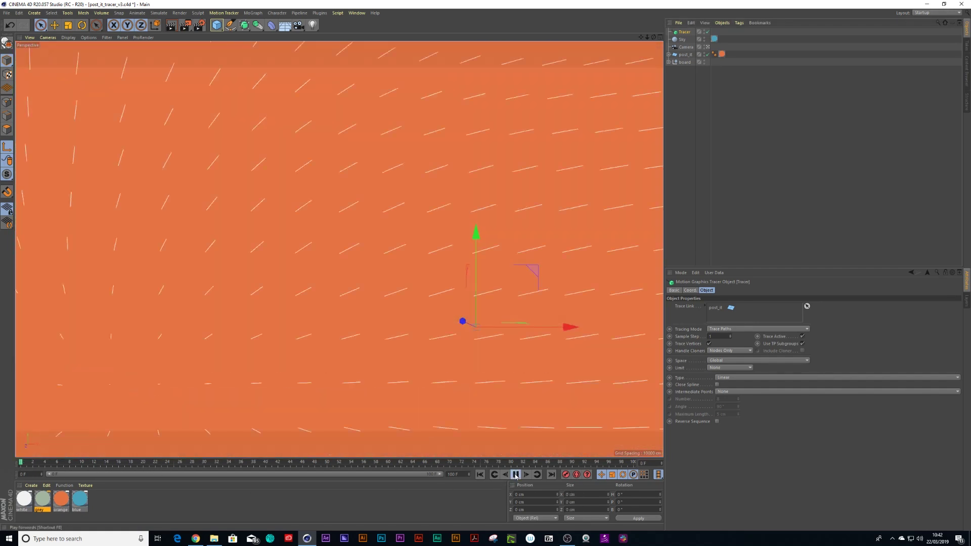
{"action": "key", "text": "F8"}
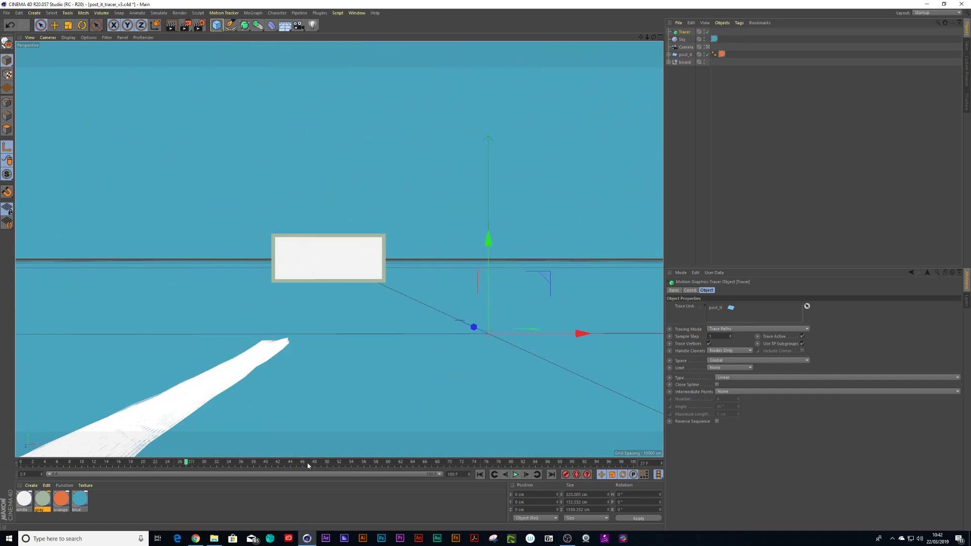
{"action": "left_click_drag", "start_coordinate": [103, 462], "coordinate": [95, 462]}
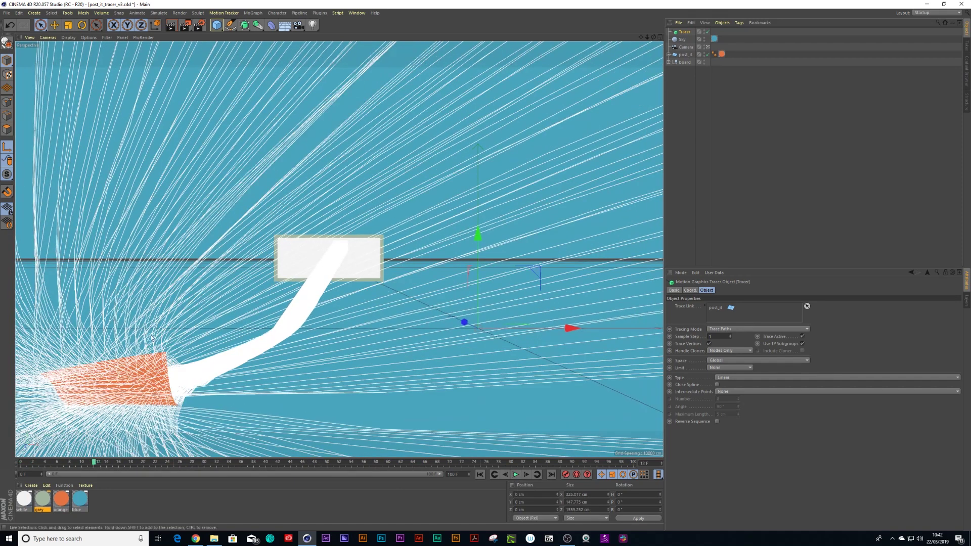
Turn off Trace Vertices and replay from frame 0 to check the single trail.
{"action": "left_click", "coordinate": [708, 343]}
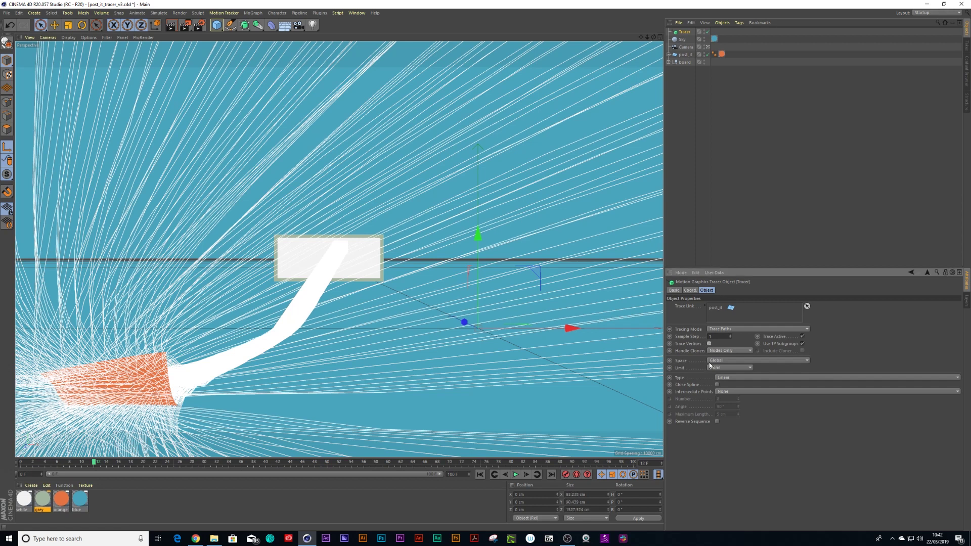
{"action": "left_click", "coordinate": [24, 462]}
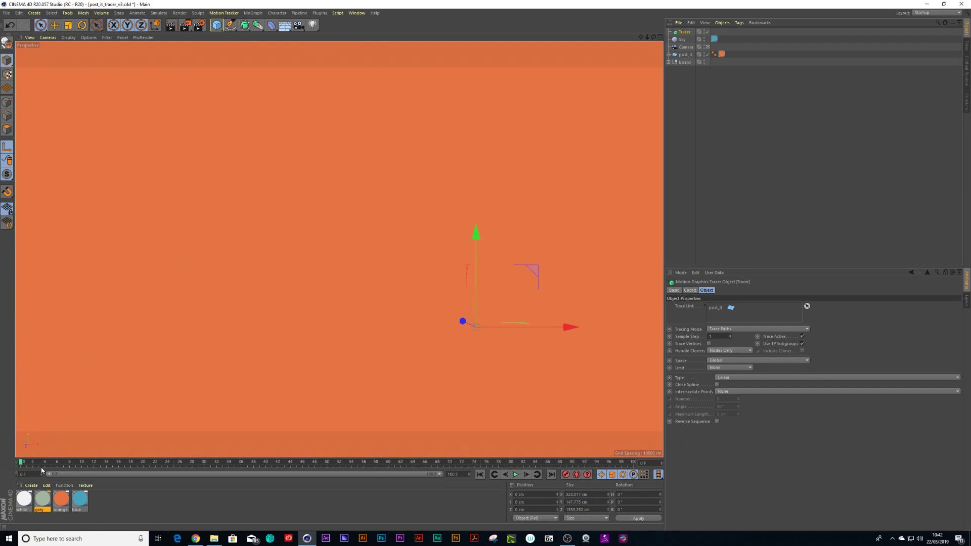
{"action": "left_click", "coordinate": [514, 475]}
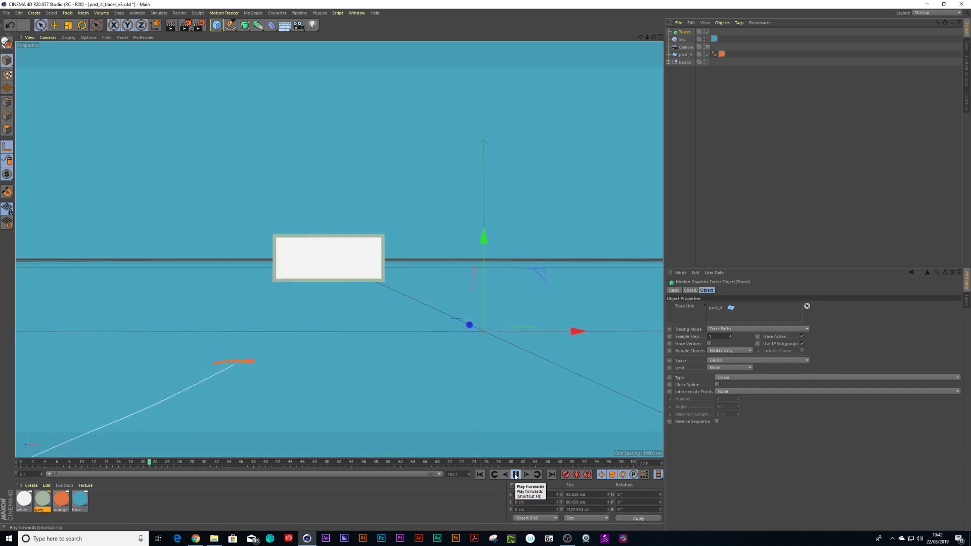
{"action": "left_click", "coordinate": [515, 475]}
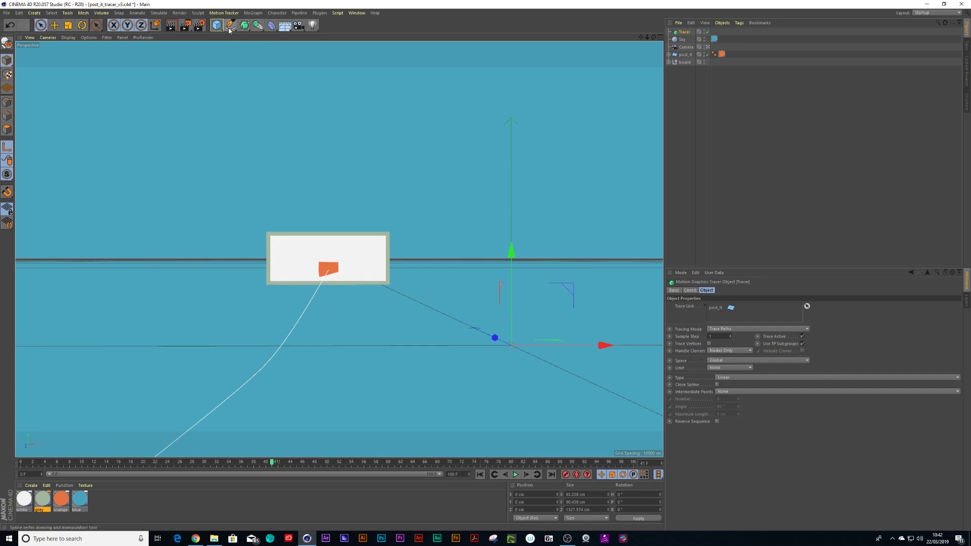
Add a Circle spline and scale it down.
{"action": "left_click", "coordinate": [230, 28]}
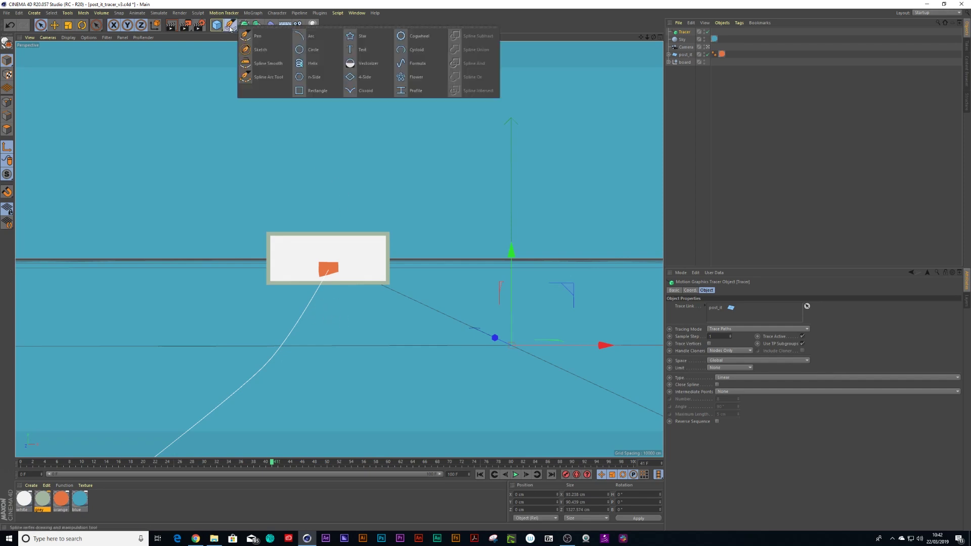
{"action": "left_click", "coordinate": [308, 49]}
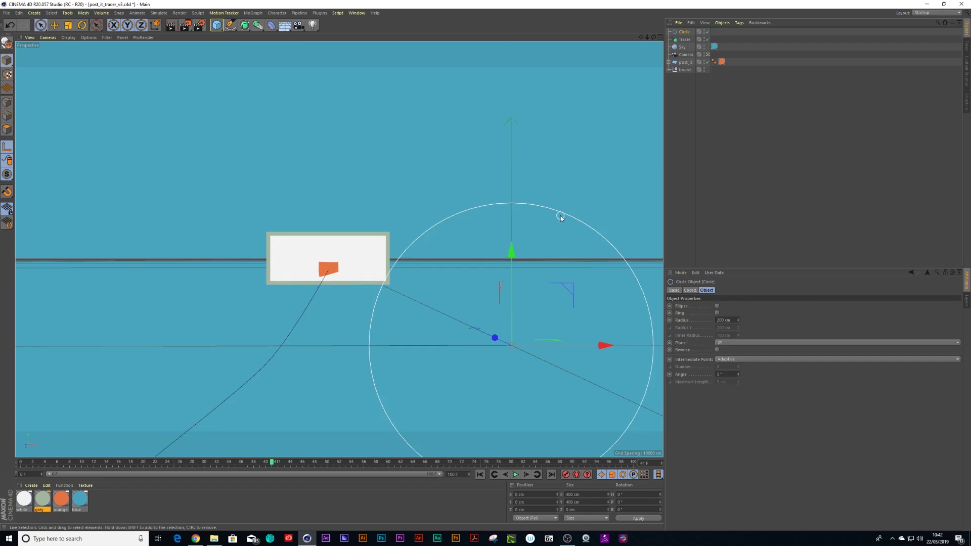
{"action": "key", "text": "t"}
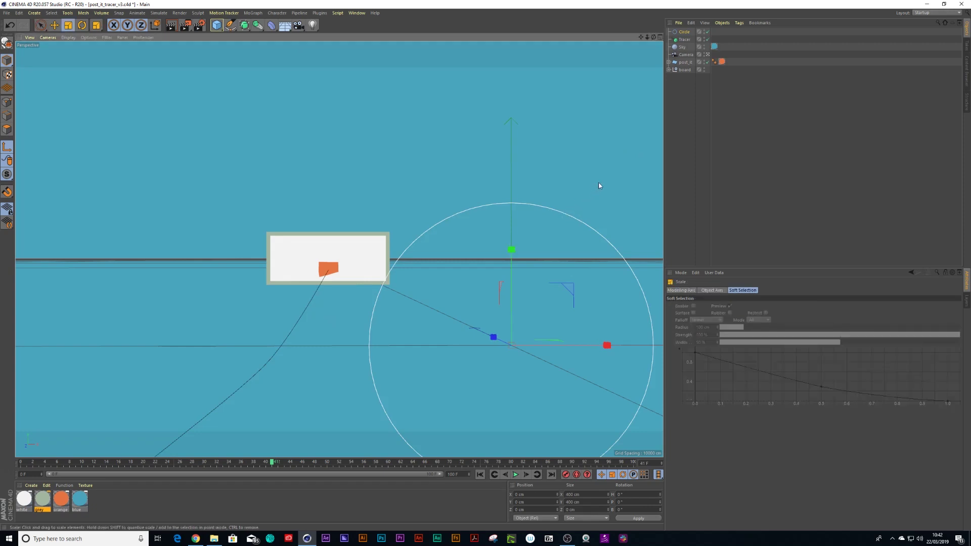
{"action": "left_click_drag", "start_coordinate": [600, 186], "coordinate": [436, 336]}
Add a Sweep and parent the Circle and Tracer under it.
{"action": "left_click", "coordinate": [684, 39], "text": "ctrl"}
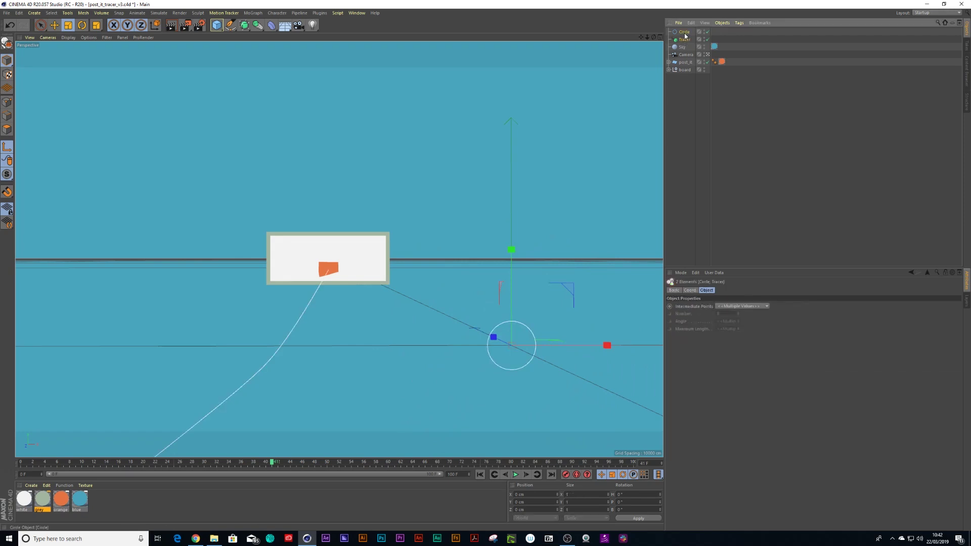
{"action": "left_click_drag", "start_coordinate": [245, 25], "coordinate": [262, 62]}
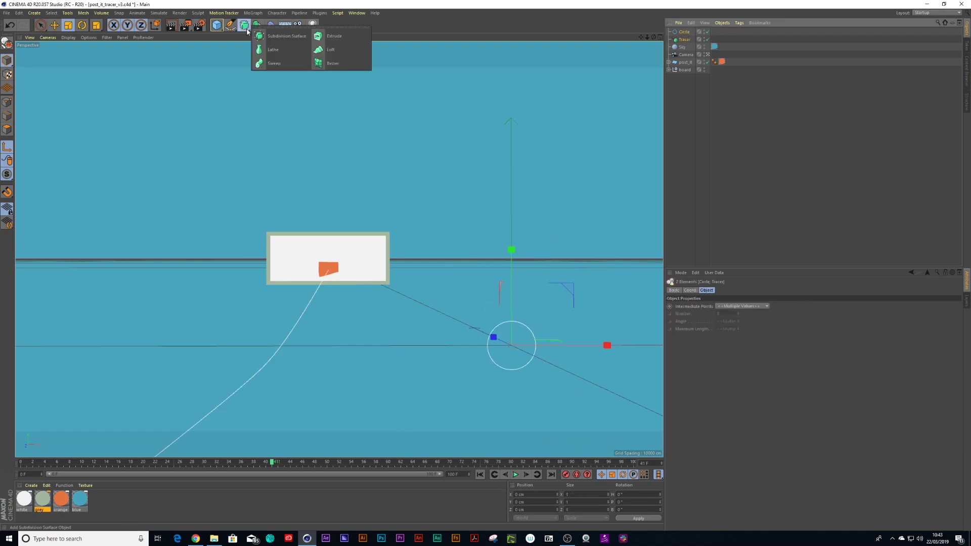
{"action": "left_click", "coordinate": [261, 63], "text": "alt"}
{"action": "left_click", "coordinate": [683, 39]}
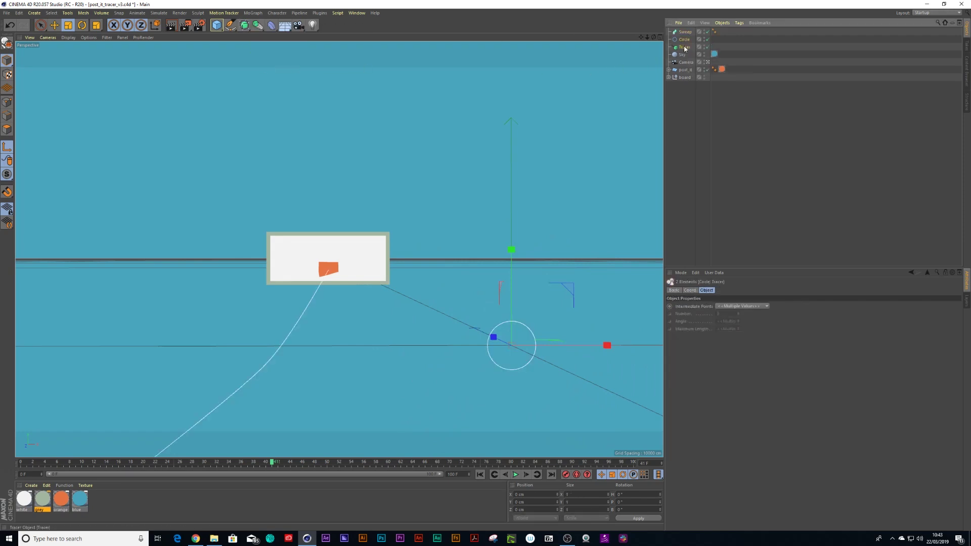
{"action": "left_click_drag", "start_coordinate": [685, 40], "coordinate": [686, 33]}
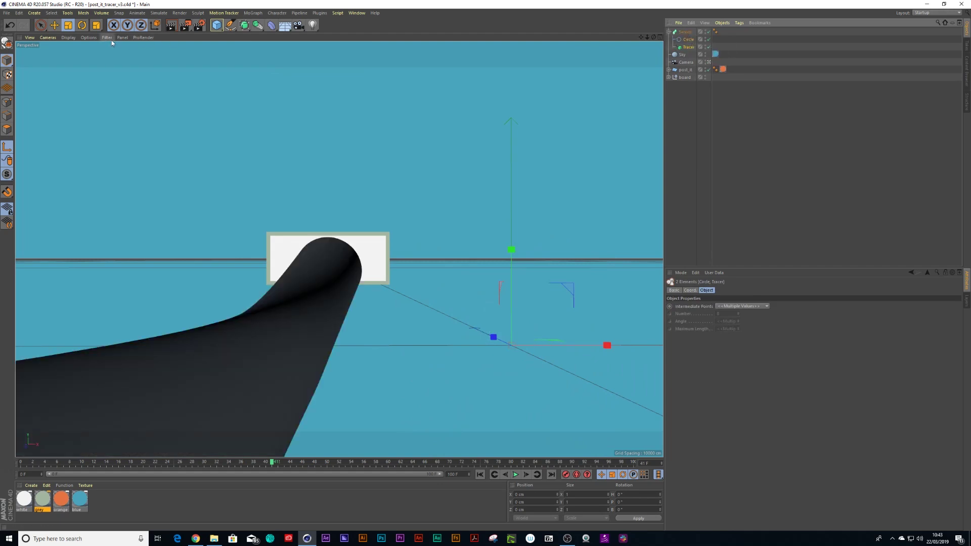
Switch the viewport to Gouraud Shading (Lines) and select the Circle.
{"action": "left_click", "coordinate": [86, 39]}
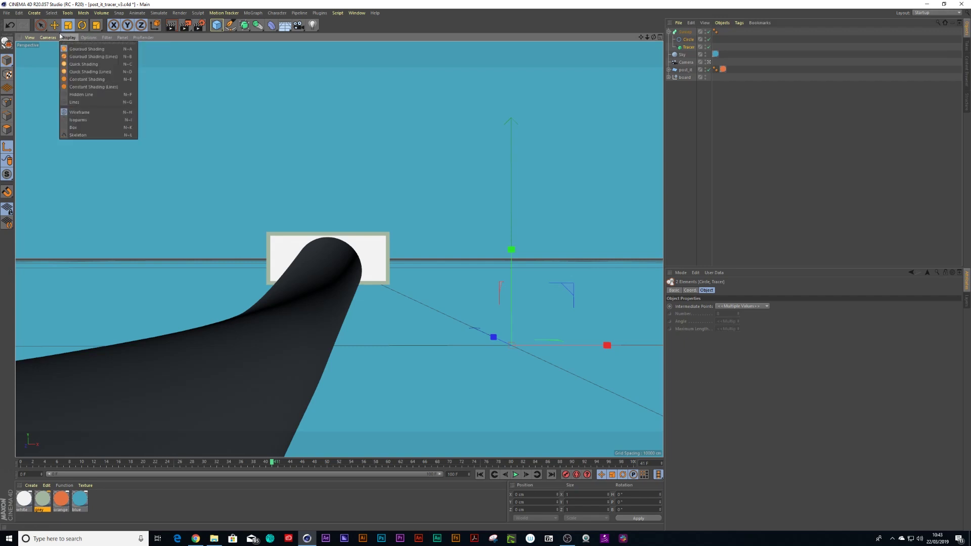
{"action": "left_click", "coordinate": [82, 57]}
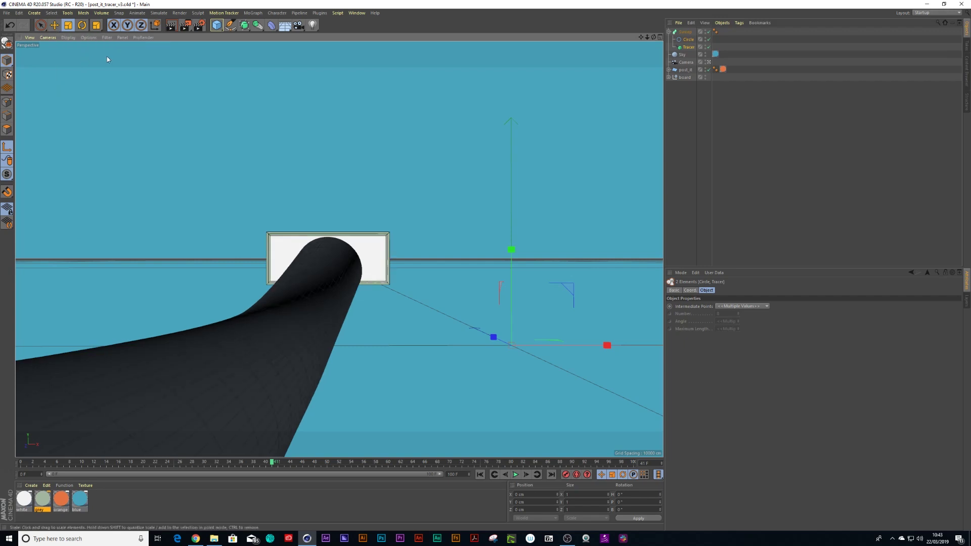
{"action": "left_click", "coordinate": [689, 39]}
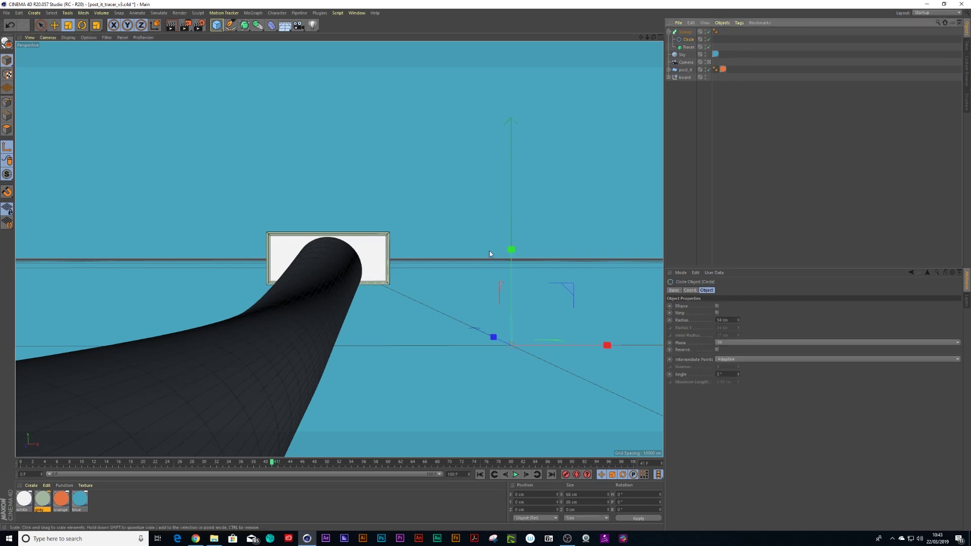
Scale the Circle down to thin the tube, then orbit and zoom to inspect it.
{"action": "left_click", "coordinate": [460, 303]}
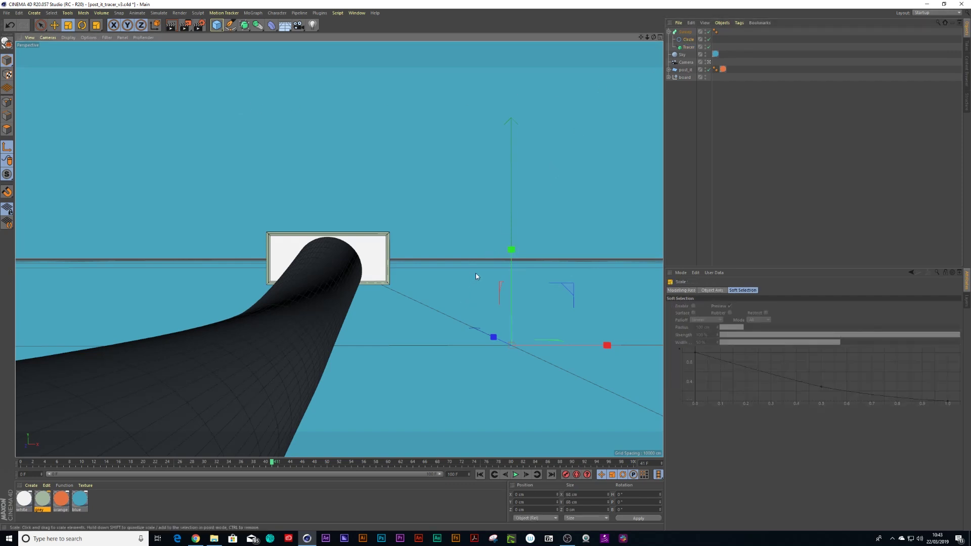
{"action": "left_click_drag", "start_coordinate": [477, 276], "coordinate": [315, 342]}
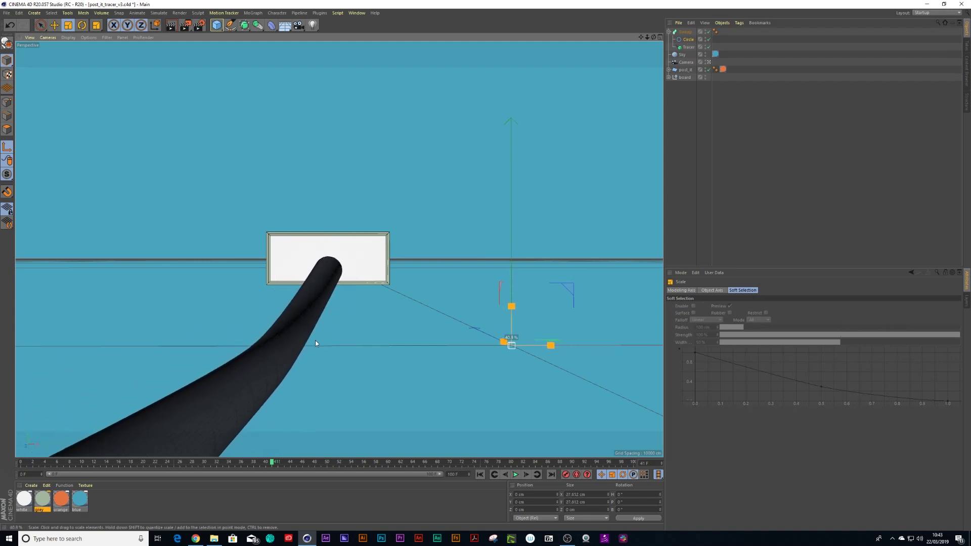
{"action": "left_click_drag", "start_coordinate": [315, 342], "coordinate": [287, 358]}
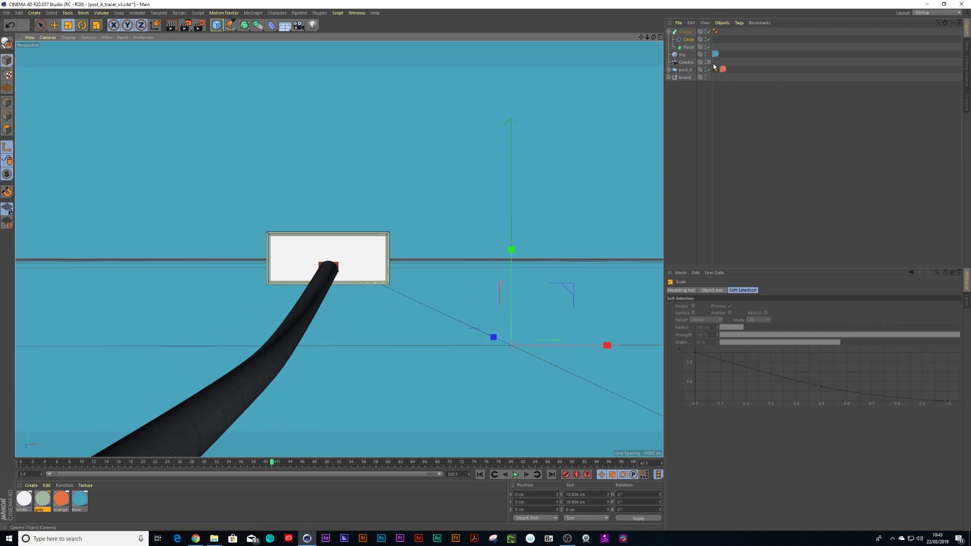
{"action": "left_click_drag", "start_coordinate": [328, 339], "coordinate": [512, 245], "text": "alt"}
{"action": "right_click_drag", "start_coordinate": [513, 242], "coordinate": [595, 233], "text": "alt"}
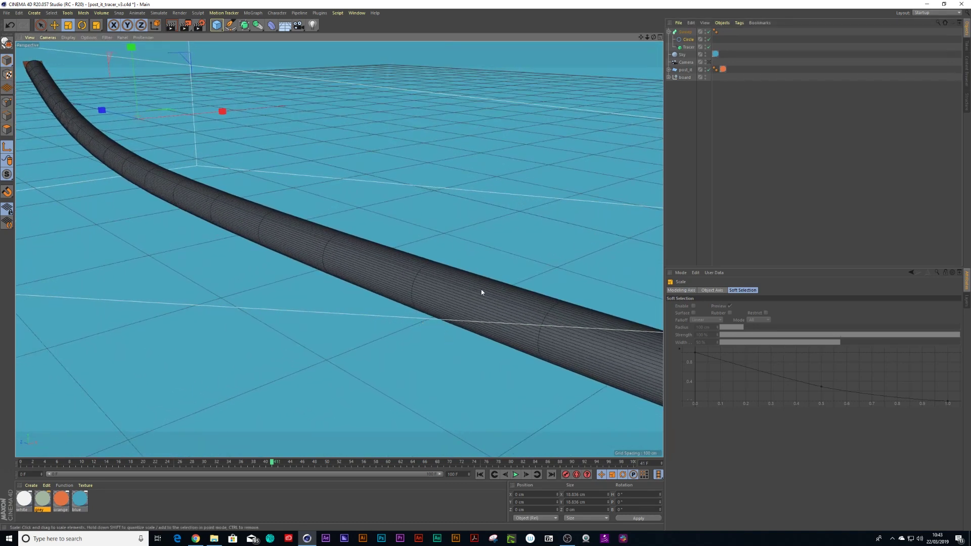
Set the Circle's Intermediate Points to Uniform and confirm its point count.
{"action": "left_click", "coordinate": [688, 39]}
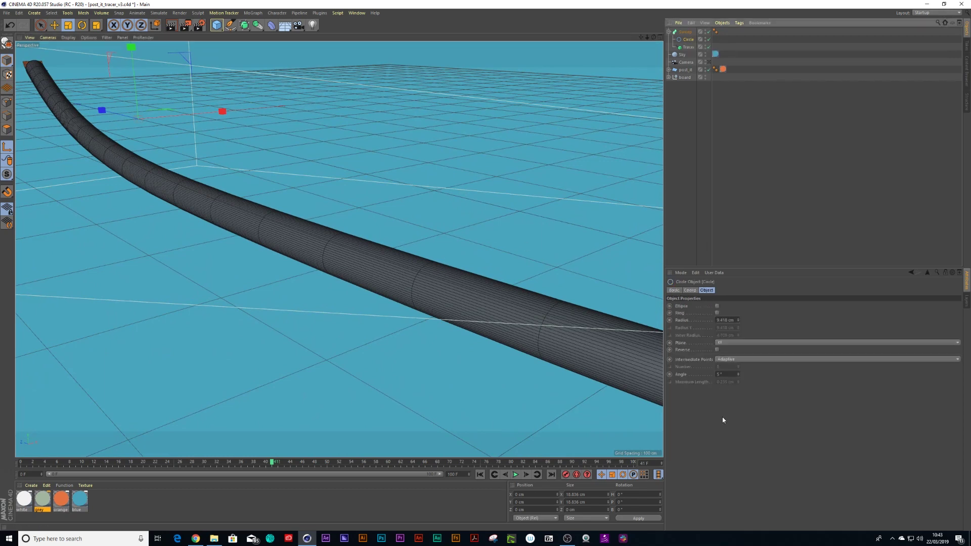
{"action": "left_click", "coordinate": [723, 360]}
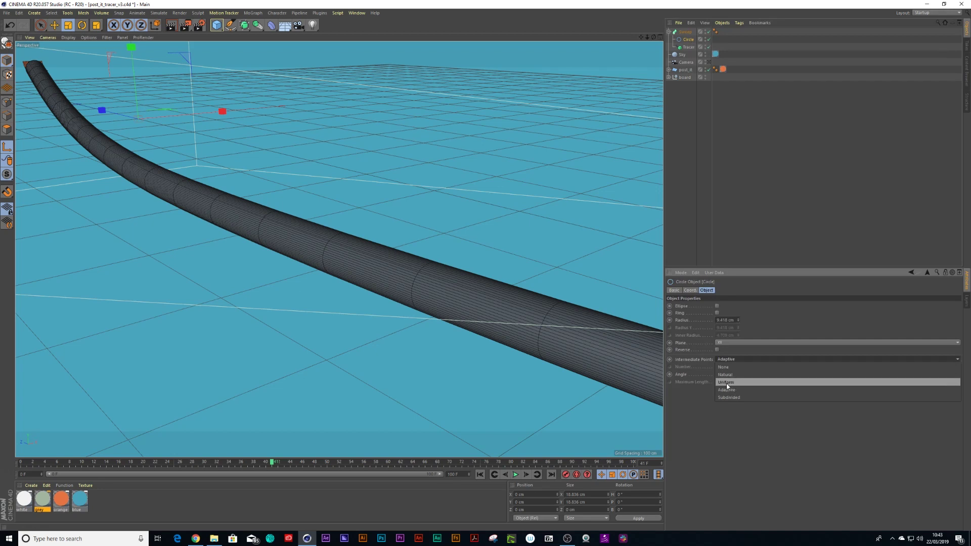
{"action": "left_click", "coordinate": [726, 384]}
{"action": "left_click", "coordinate": [729, 367]}
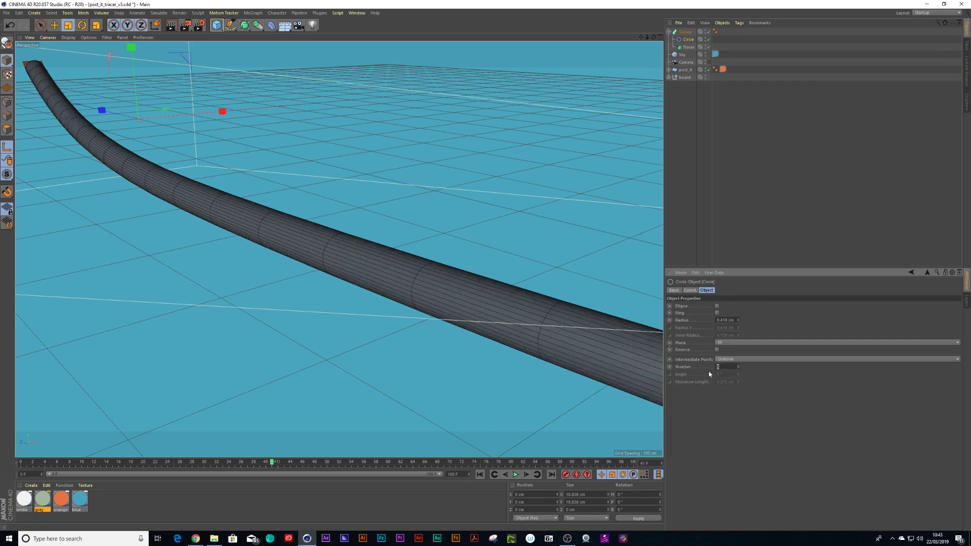
{"action": "key", "text": "Return"}
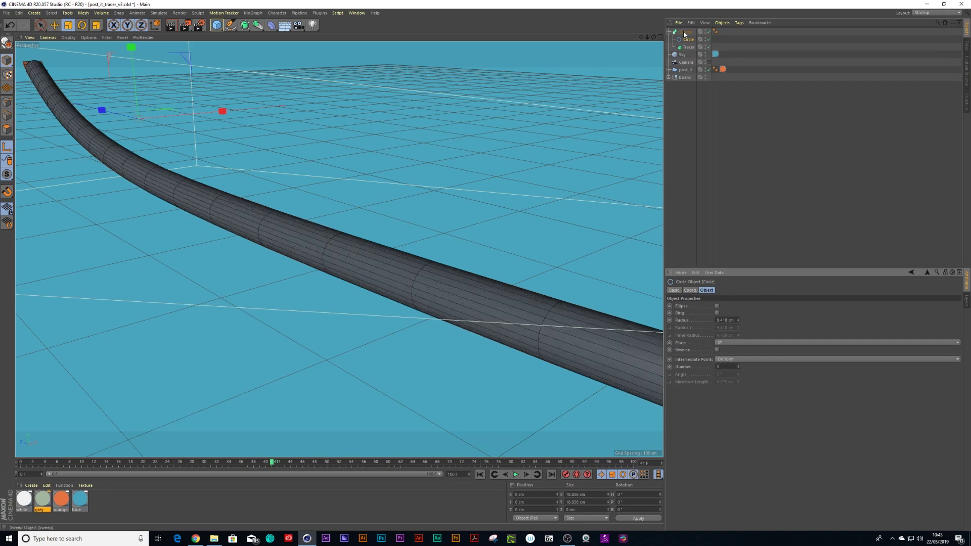
Set the Tracer's Intermediate Points to Uniform and edit its Number.
{"action": "left_click", "coordinate": [684, 33]}
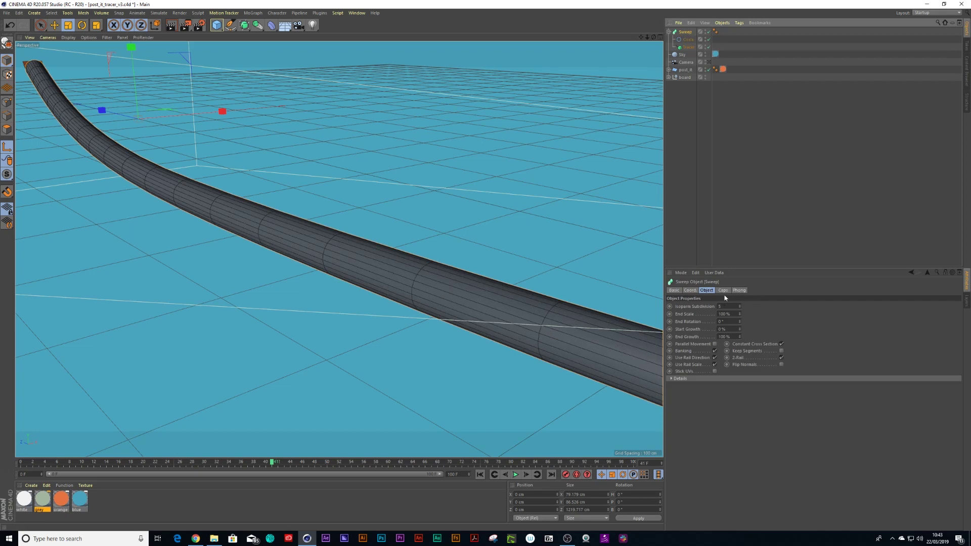
{"action": "left_click", "coordinate": [689, 47]}
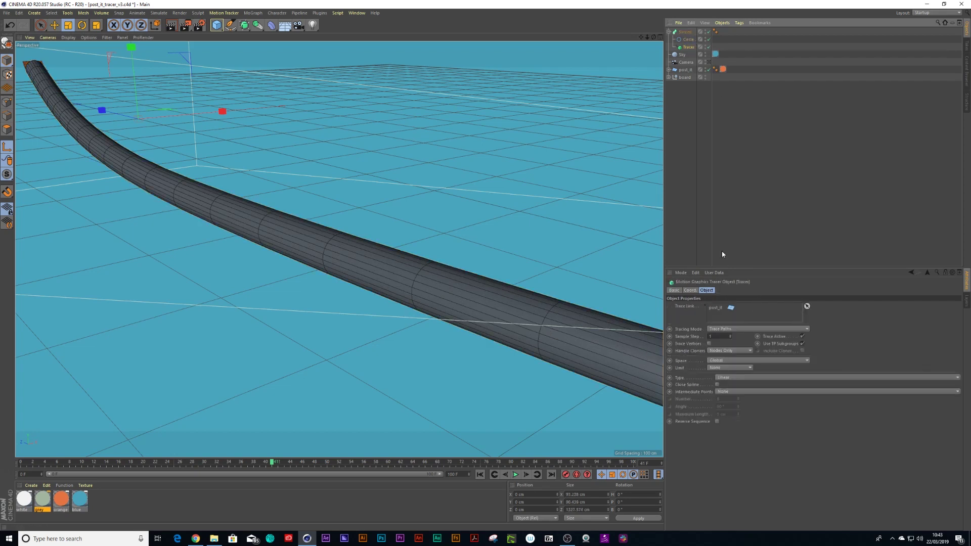
{"action": "left_click", "coordinate": [730, 392]}
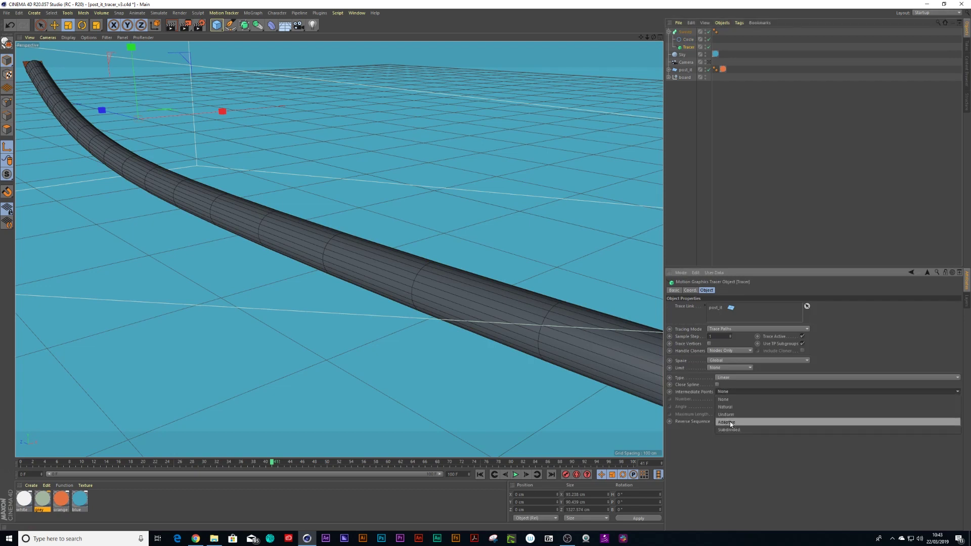
{"action": "left_click", "coordinate": [729, 414]}
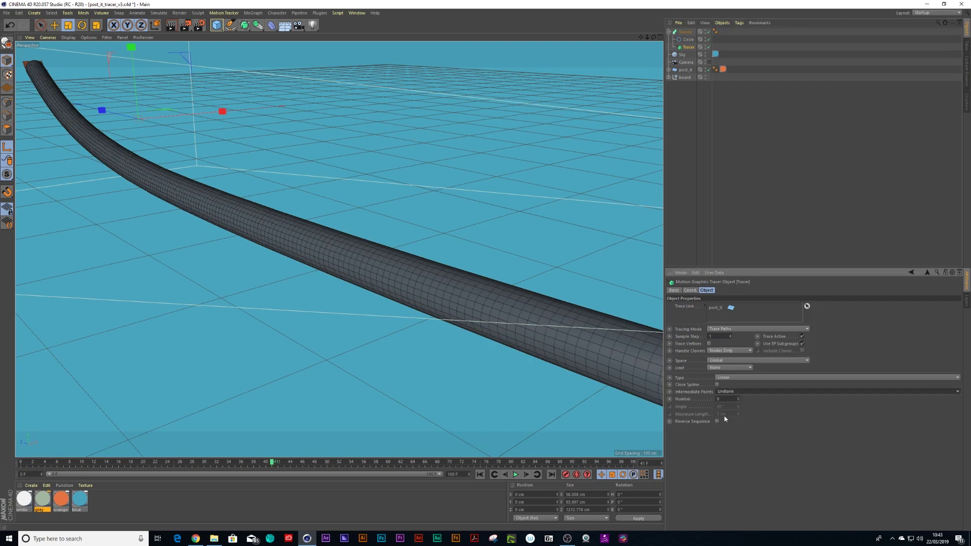
{"action": "left_click", "coordinate": [727, 398]}
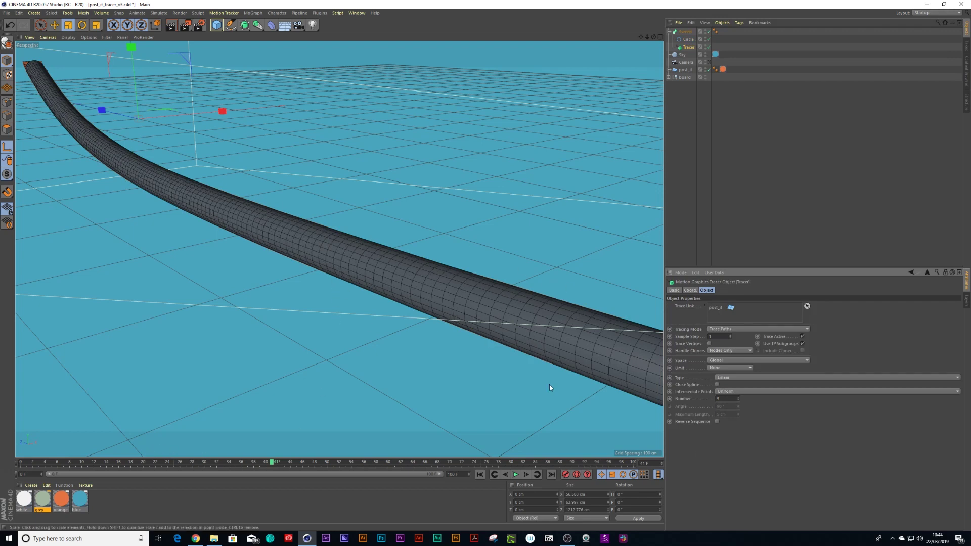
{"action": "left_click_drag", "start_coordinate": [255, 464], "coordinate": [64, 463]}
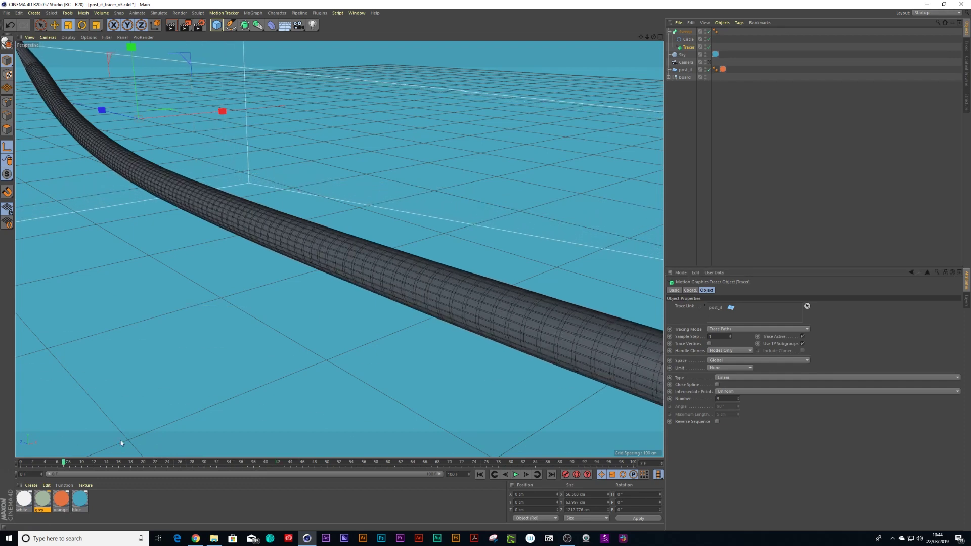
{"action": "key", "text": "h"}
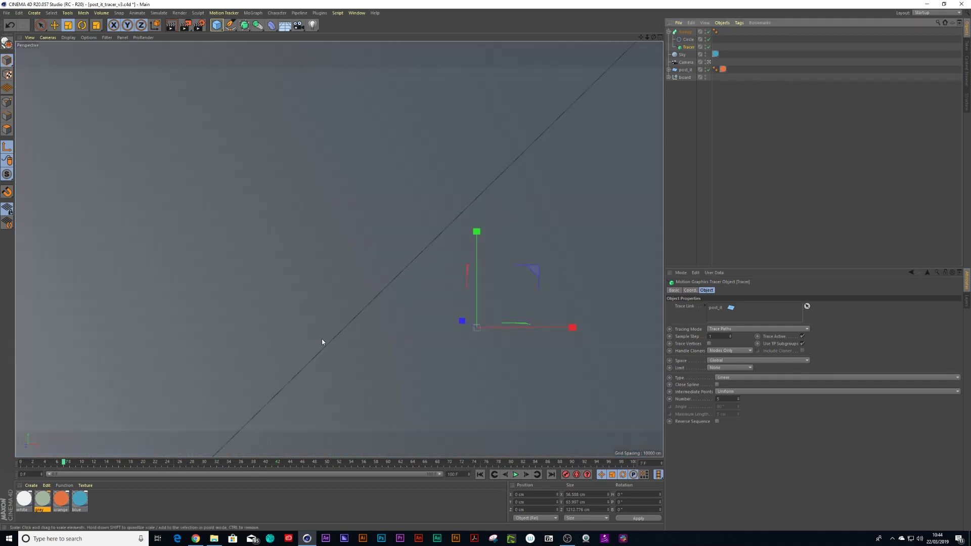
{"action": "left_click_drag", "start_coordinate": [47, 464], "coordinate": [214, 479]}
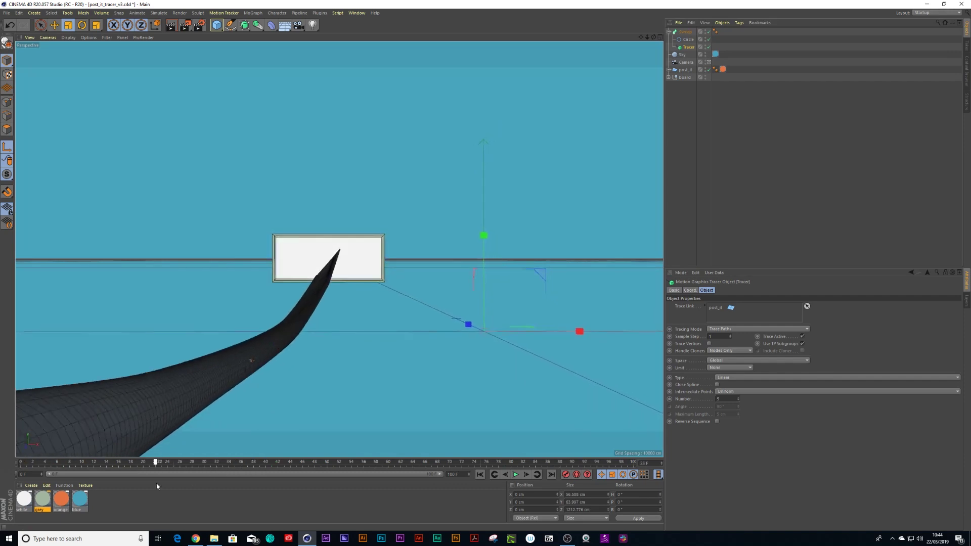
{"action": "left_click_drag", "start_coordinate": [215, 479], "coordinate": [21, 482]}
{"action": "left_click", "coordinate": [516, 474]}
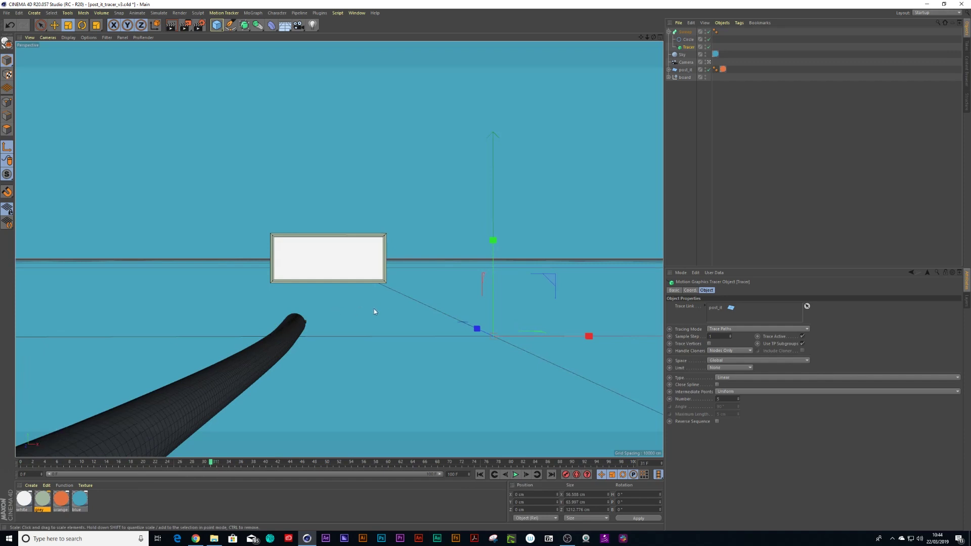
Drag the end of the Sweep's Details scale curve down so the tube tapers.
{"action": "left_click", "coordinate": [684, 32]}
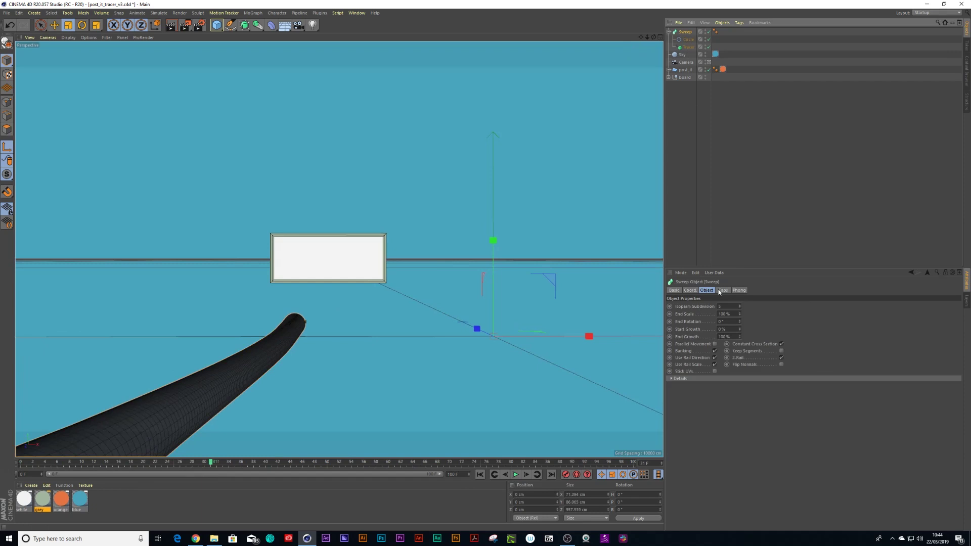
{"action": "left_click", "coordinate": [671, 379]}
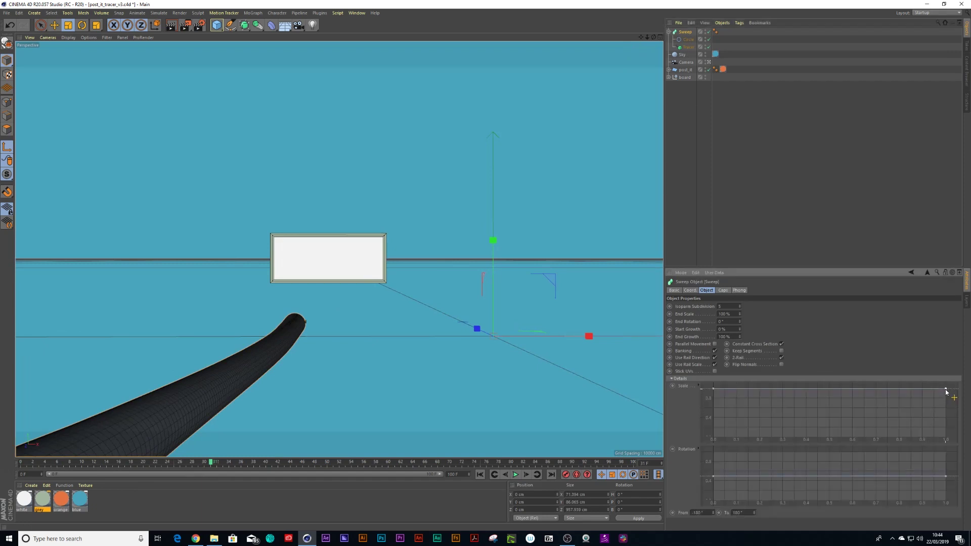
{"action": "mouse_move", "coordinate": [946, 391]}
{"action": "left_mouse_down"}
{"action": "mouse_move", "coordinate": [949, 434]}
{"action": "mouse_move", "coordinate": [914, 413]}
{"action": "left_mouse_up"}
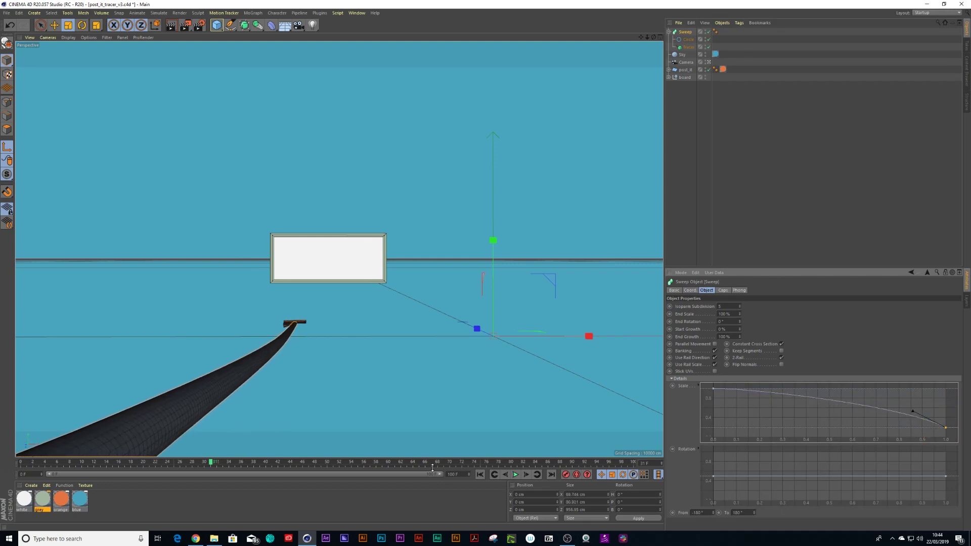
{"action": "scroll", "coordinate": [727, 406], "scroll_direction": "down", "scroll_amount": 3}
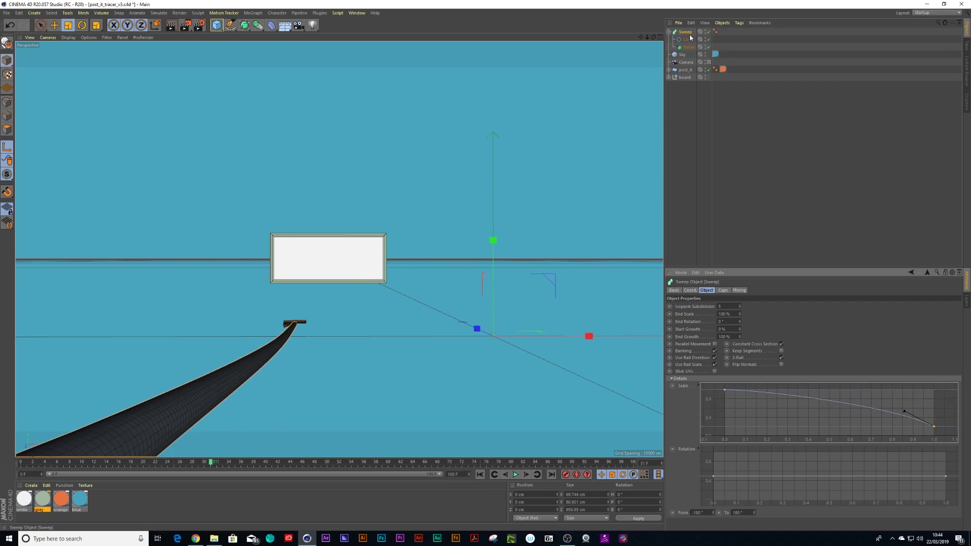
Enlarge the Circle profile to about 112% and steepen the end taper.
{"action": "key", "text": "Down"}
{"action": "key", "text": "t"}
{"action": "left_click_drag", "start_coordinate": [376, 294], "coordinate": [403, 274]}
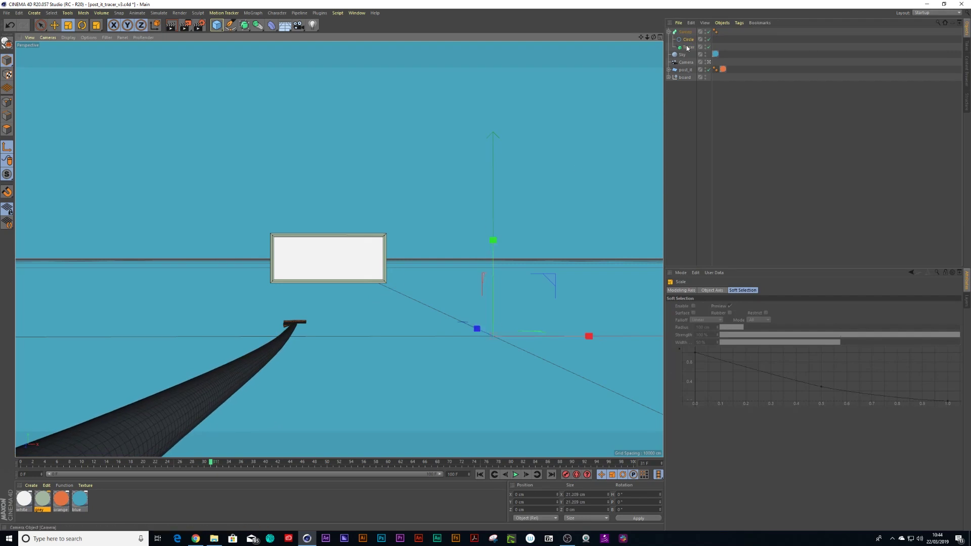
{"action": "left_click", "coordinate": [686, 32]}
{"action": "left_click_drag", "start_coordinate": [935, 435], "coordinate": [935, 431]}
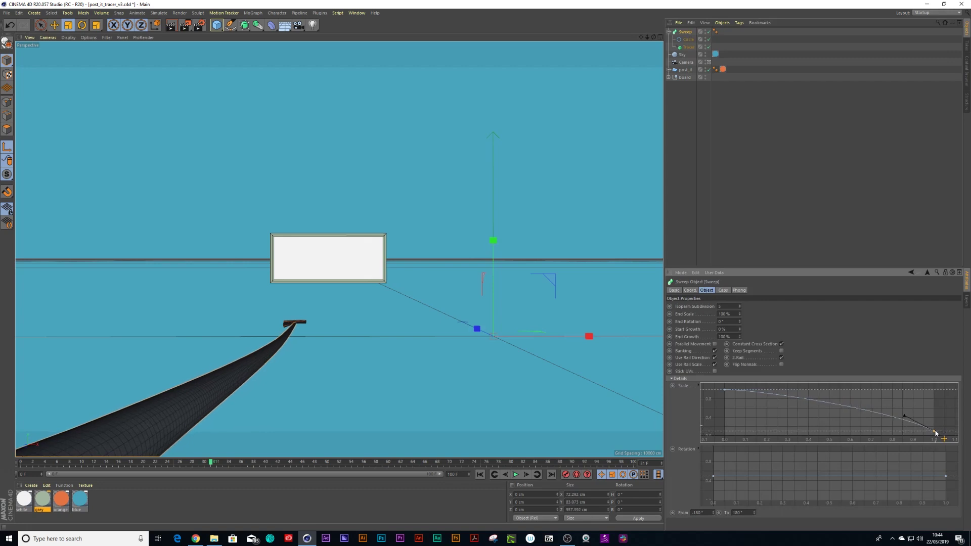
Replay the animation to check the taper near frame 33, then collapse Details.
{"action": "left_click_drag", "start_coordinate": [190, 464], "coordinate": [2, 472]}
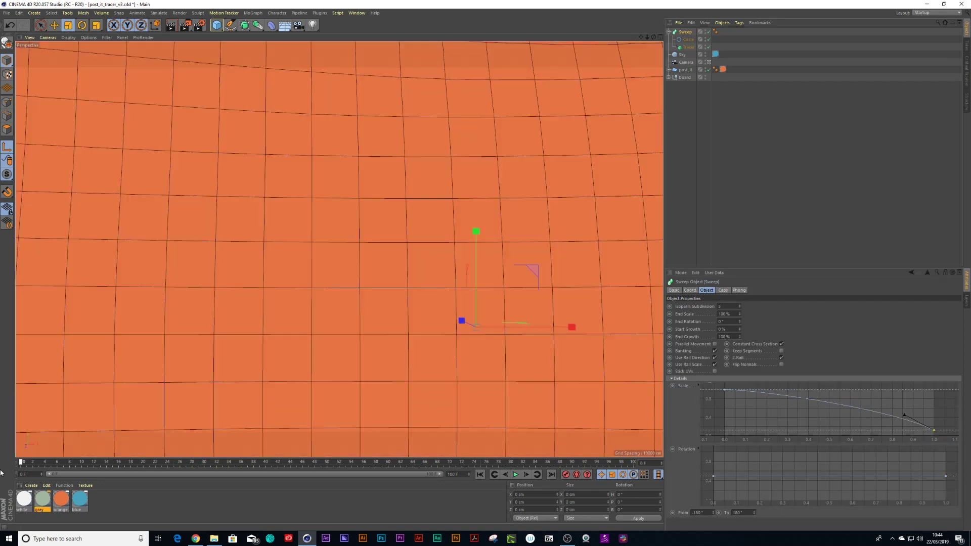
{"action": "left_click", "coordinate": [515, 475]}
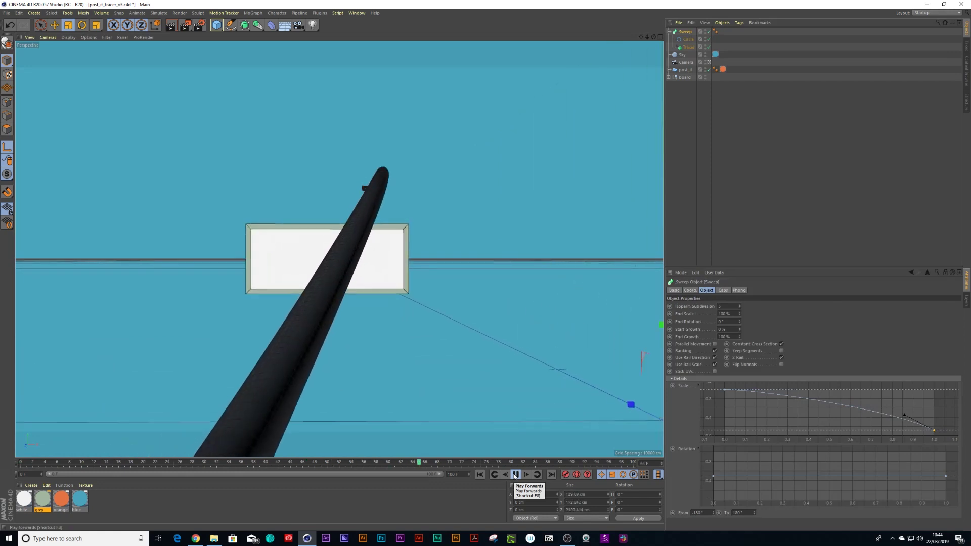
{"action": "left_click", "coordinate": [515, 474]}
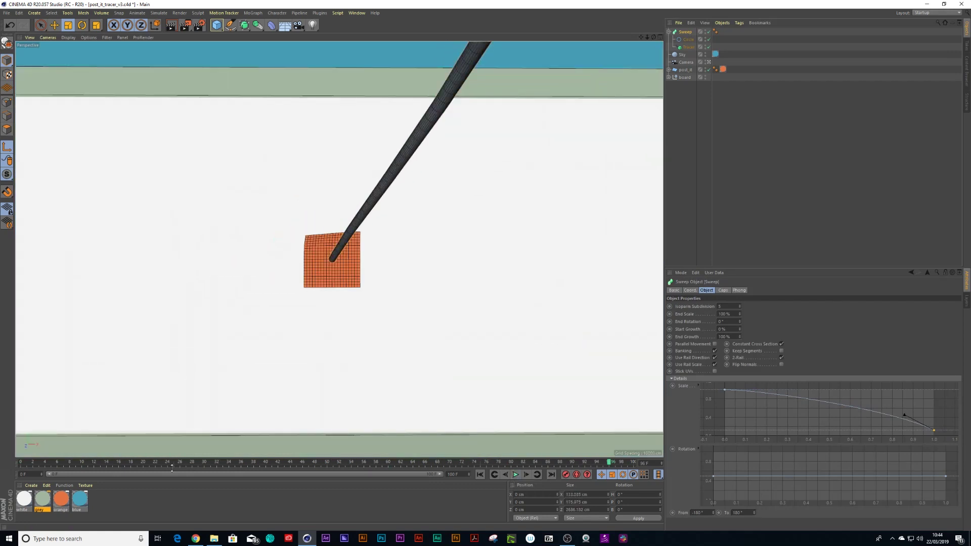
{"action": "left_click_drag", "start_coordinate": [166, 465], "coordinate": [219, 468]}
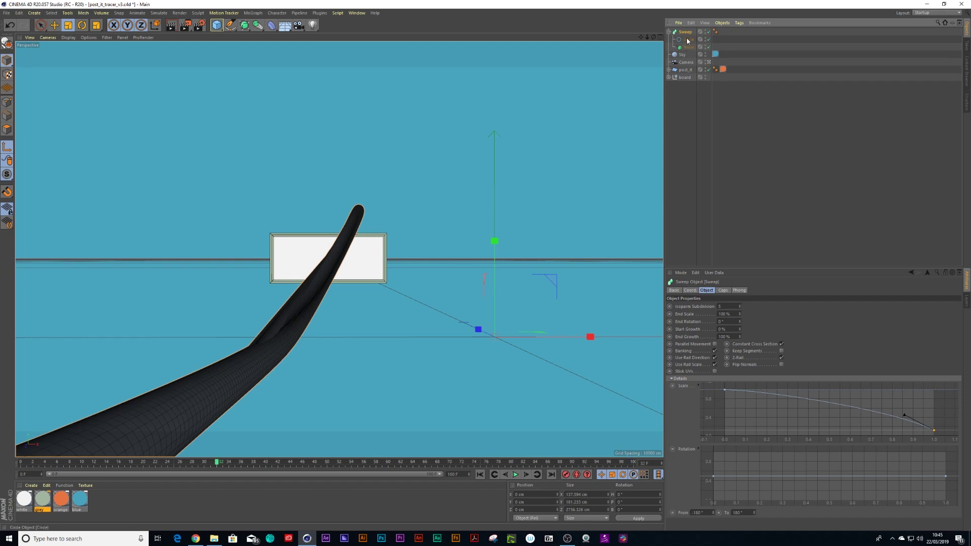
{"action": "left_click", "coordinate": [672, 378]}
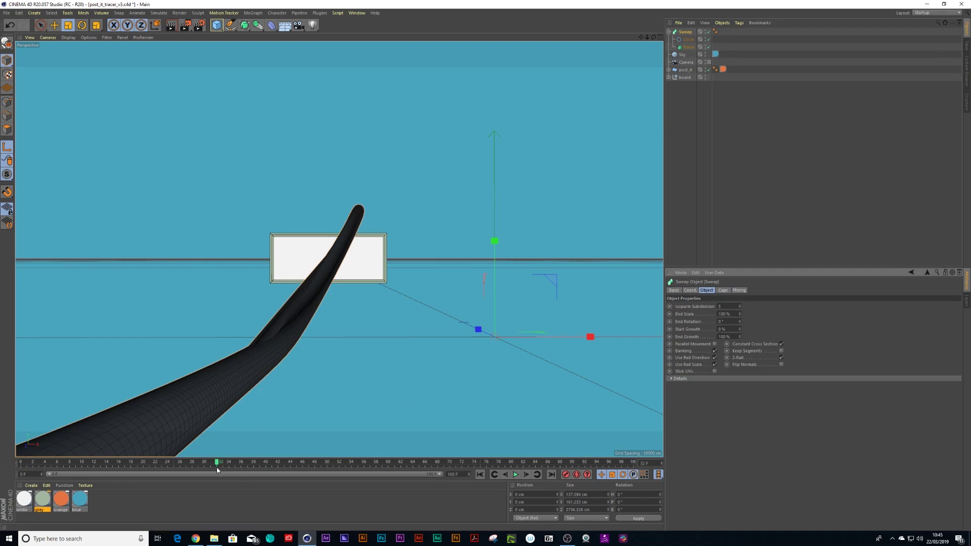
Keyframe the Sweep's End Growth, setting it to 0% at frame 14.
{"action": "mouse_move", "coordinate": [217, 465]}
{"action": "left_mouse_down"}
{"action": "mouse_move", "coordinate": [28, 469]}
{"action": "mouse_move", "coordinate": [176, 470]}
{"action": "mouse_move", "coordinate": [105, 472]}
{"action": "left_mouse_up"}
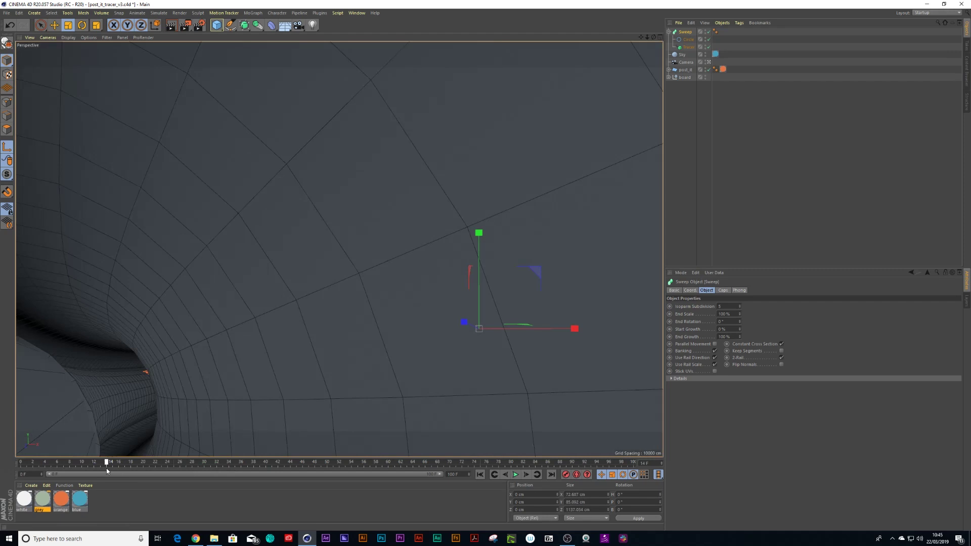
{"action": "left_click", "coordinate": [670, 337]}
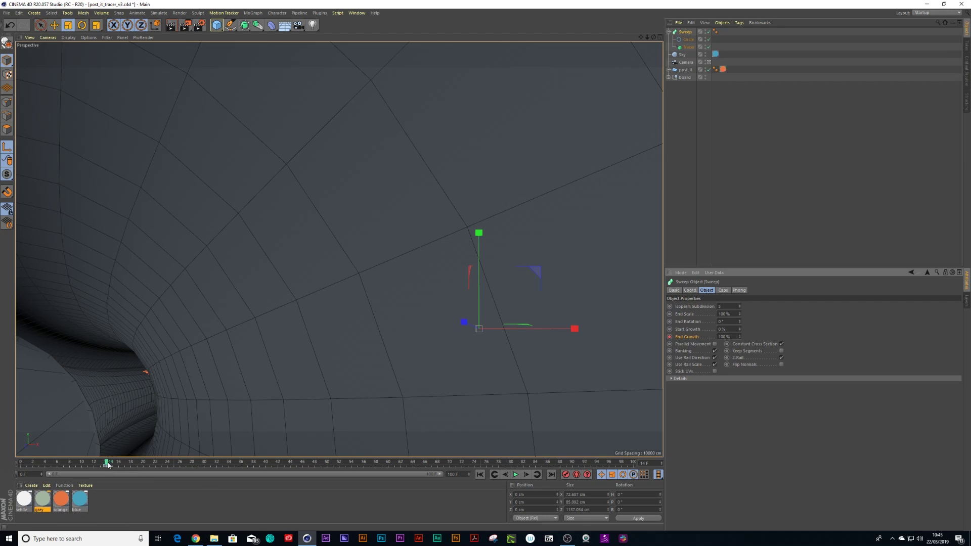
{"action": "left_click_drag", "start_coordinate": [107, 464], "coordinate": [146, 471]}
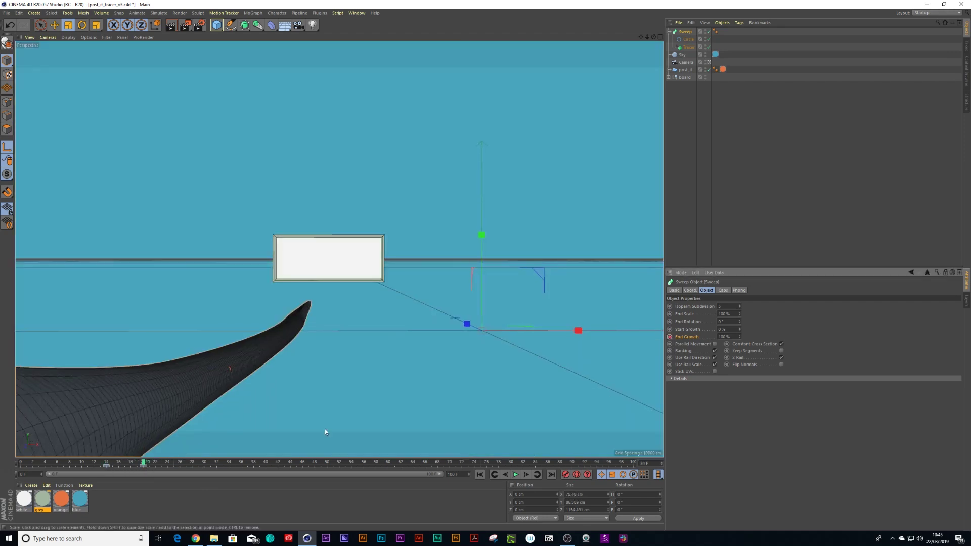
{"action": "left_click_drag", "start_coordinate": [140, 466], "coordinate": [106, 465]}
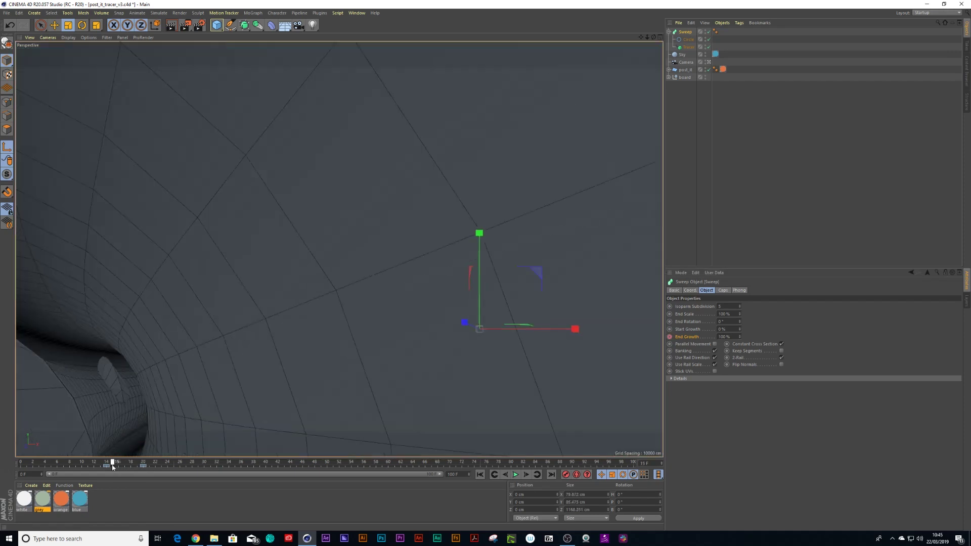
{"action": "left_click", "coordinate": [722, 337]}
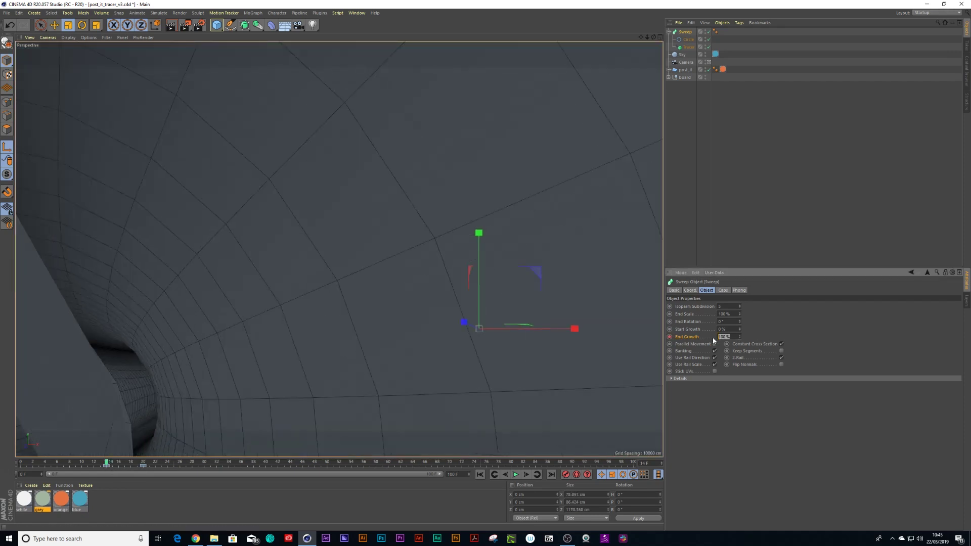
{"action": "type", "text": "0"}
{"action": "key", "text": "Return"}
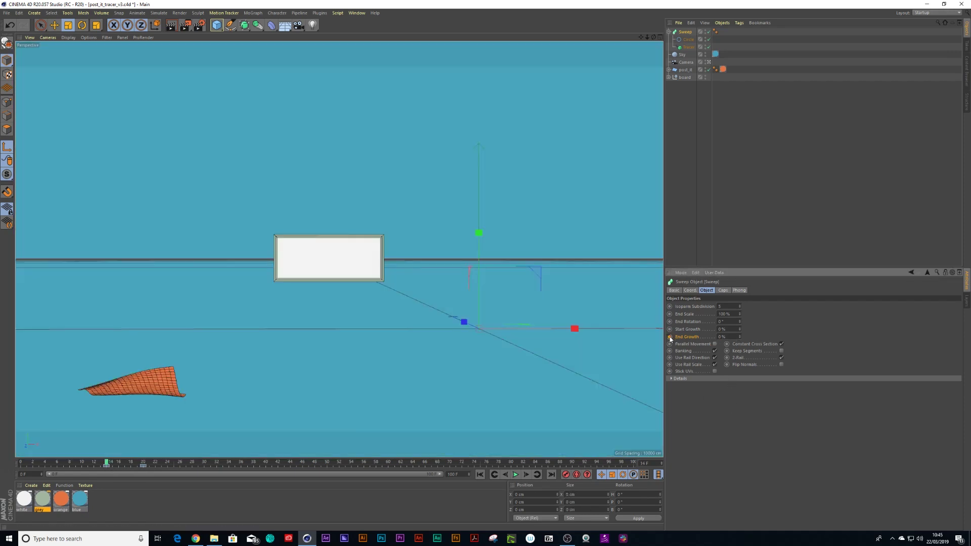
Rewind and replay the animation several times to watch the streak grow.
{"action": "left_click_drag", "start_coordinate": [108, 465], "coordinate": [21, 463]}
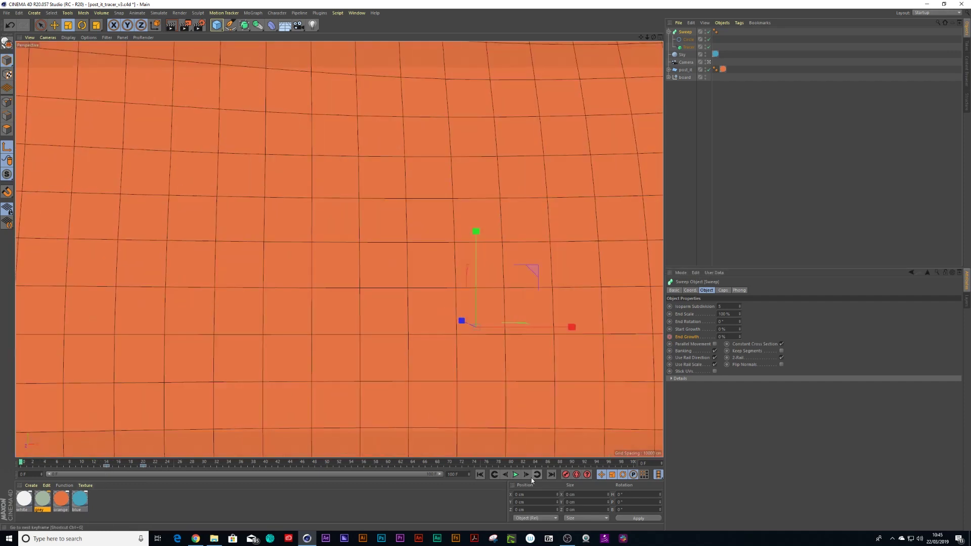
{"action": "left_click", "coordinate": [516, 474]}
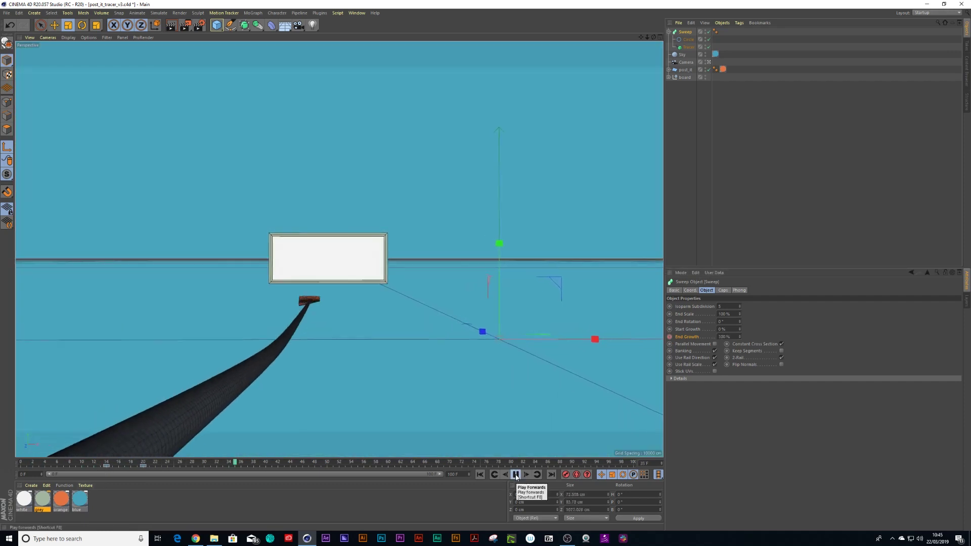
{"action": "left_click", "coordinate": [516, 475]}
{"action": "left_click_drag", "start_coordinate": [124, 466], "coordinate": [23, 466]}
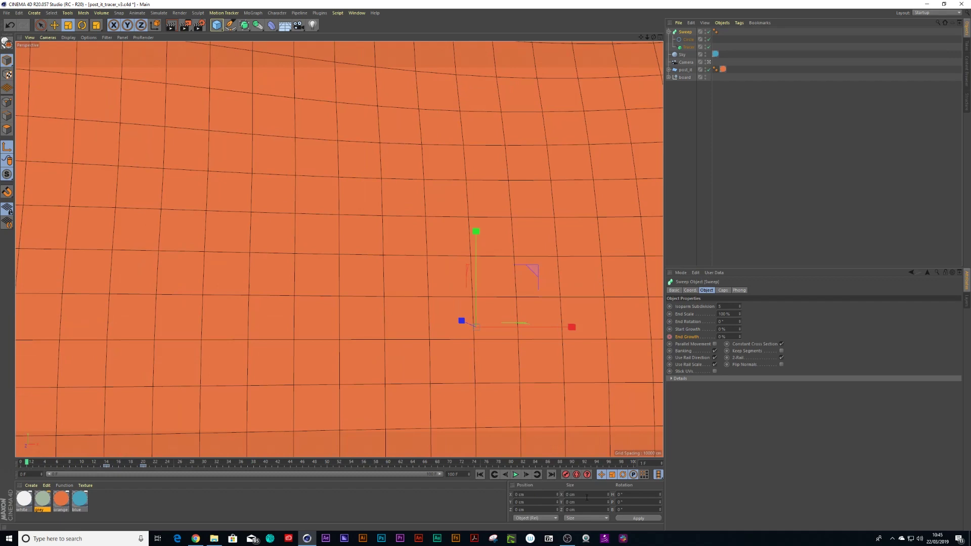
{"action": "left_click", "coordinate": [515, 475]}
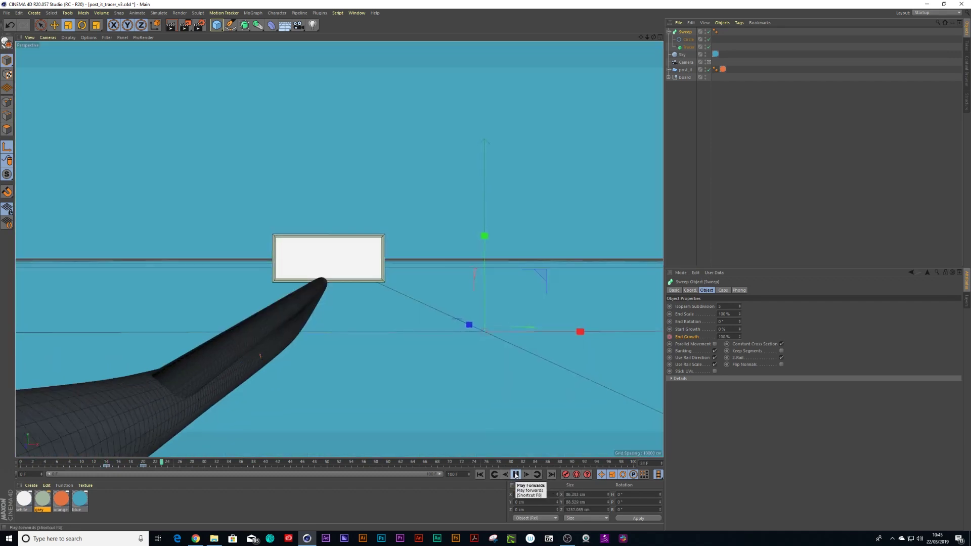
{"action": "left_click", "coordinate": [515, 475]}
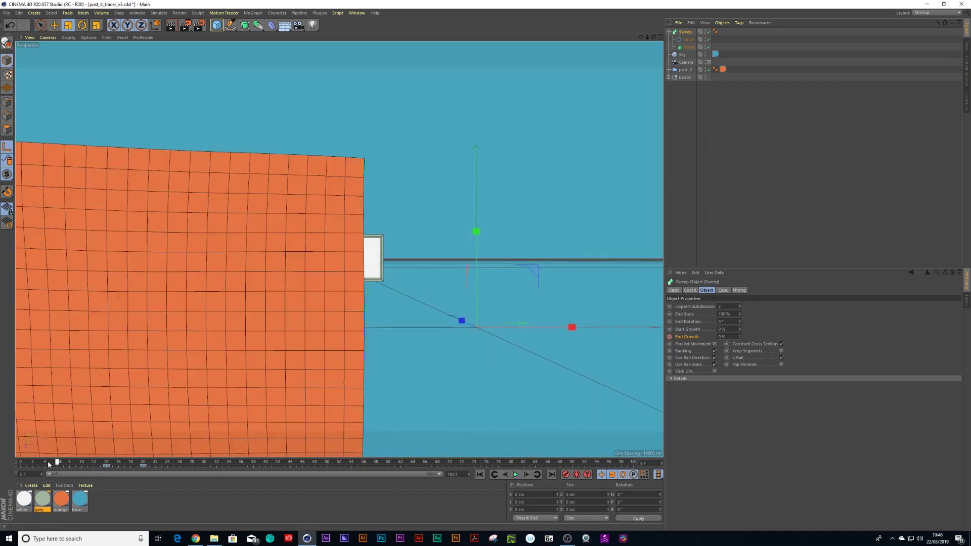
{"action": "left_click_drag", "start_coordinate": [163, 465], "coordinate": [21, 465]}
{"action": "left_click", "coordinate": [515, 475]}
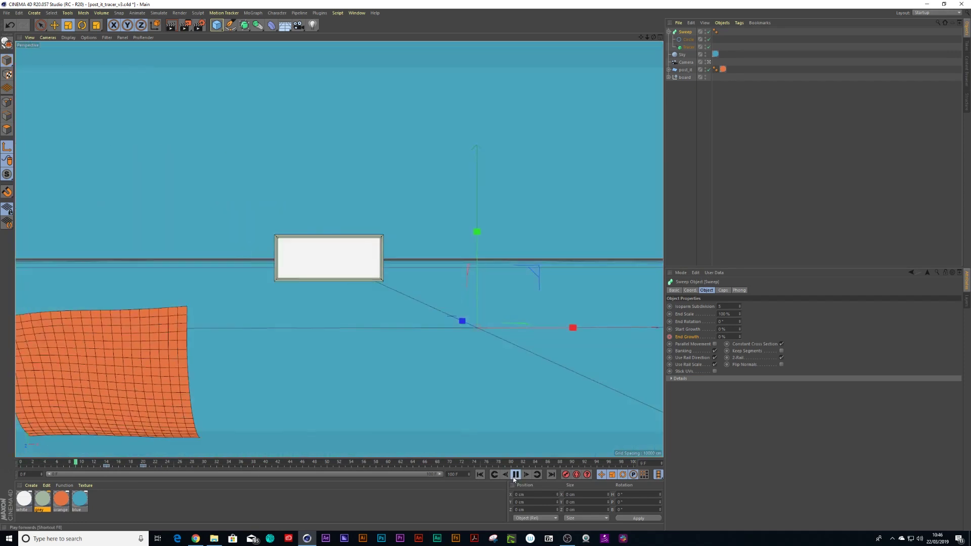
Keyframe Start Growth at 0% around frame 76.
{"action": "left_click", "coordinate": [515, 475]}
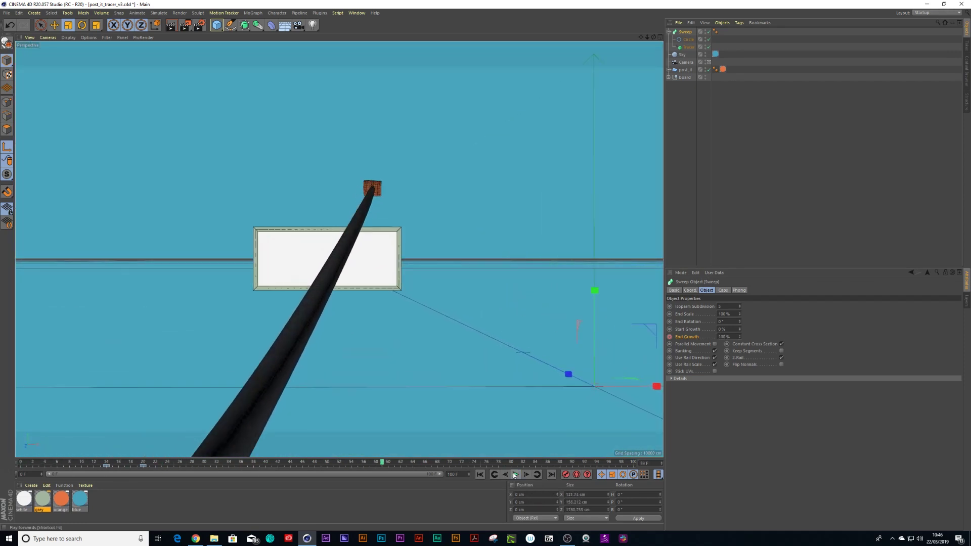
{"action": "left_click", "coordinate": [388, 465]}
{"action": "left_click_drag", "start_coordinate": [389, 464], "coordinate": [486, 472]}
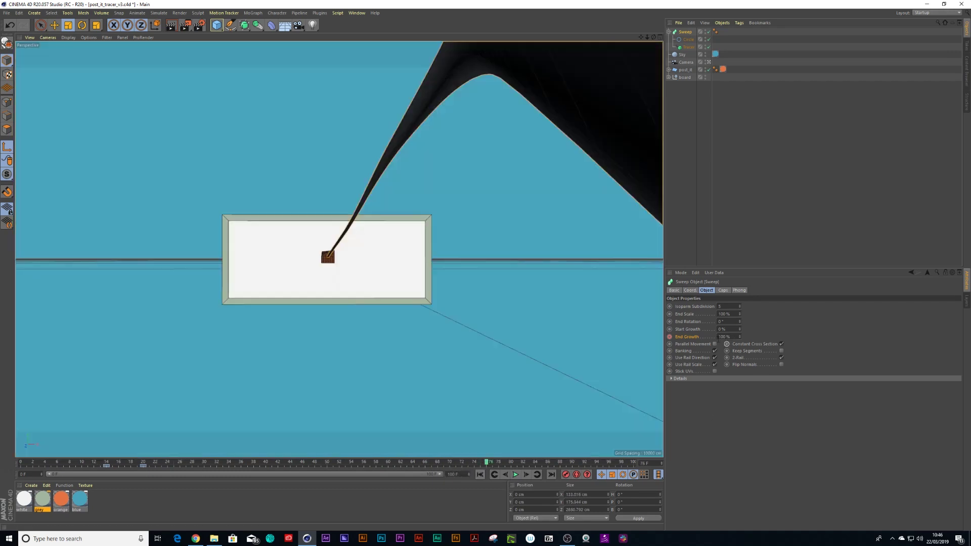
{"action": "left_click", "coordinate": [668, 329]}
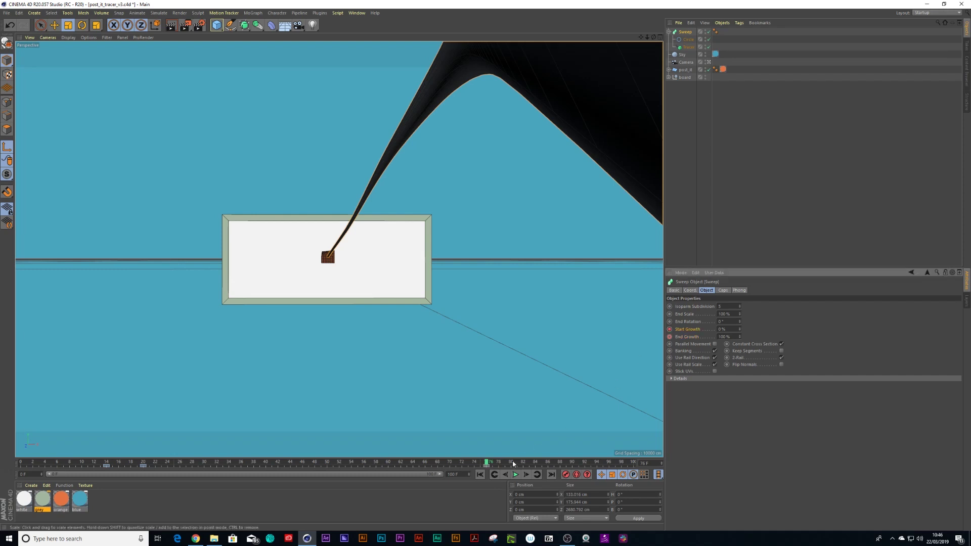
Keyframe Start Growth at 100% around frame 88.
{"action": "left_click_drag", "start_coordinate": [487, 465], "coordinate": [549, 464]}
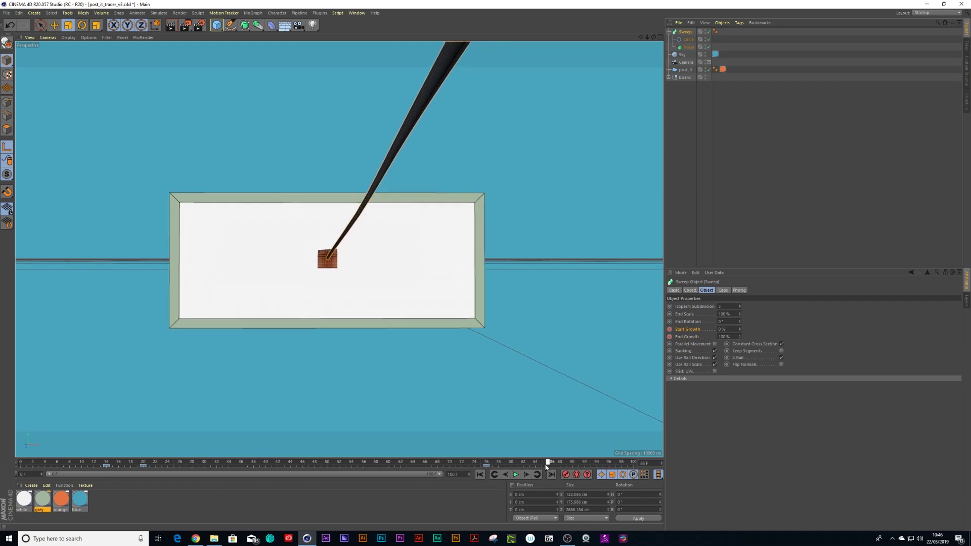
{"action": "left_click", "coordinate": [725, 329]}
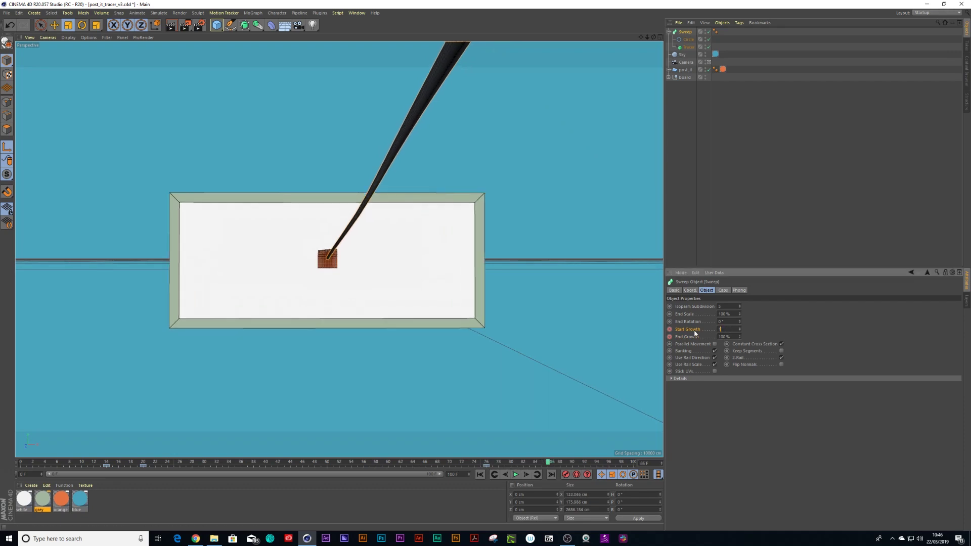
{"action": "type", "text": "100"}
{"action": "key", "text": "Return"}
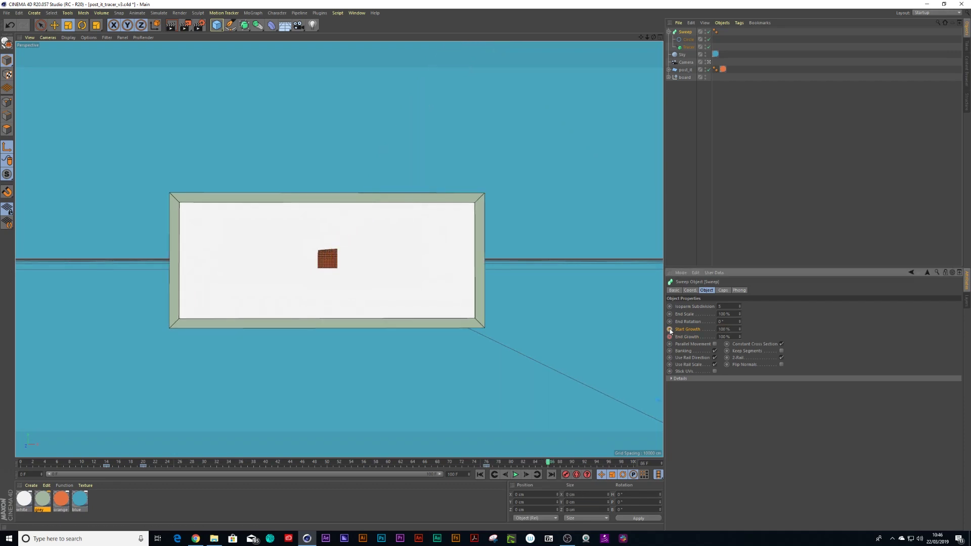
{"action": "left_click", "coordinate": [670, 329]}
Rewind and replay to watch the streak's tail retract into the post-it.
{"action": "left_click_drag", "start_coordinate": [549, 465], "coordinate": [1, 464]}
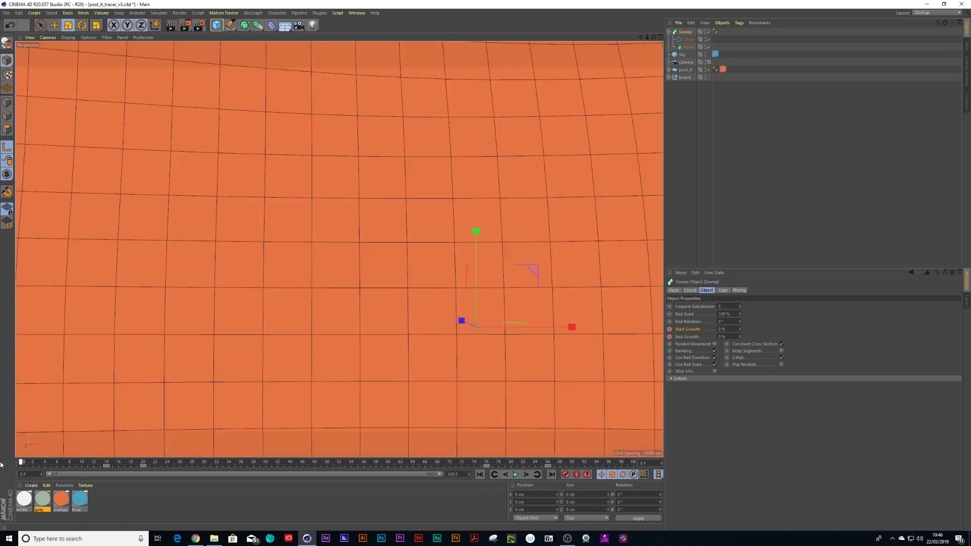
{"action": "left_click", "coordinate": [516, 476]}
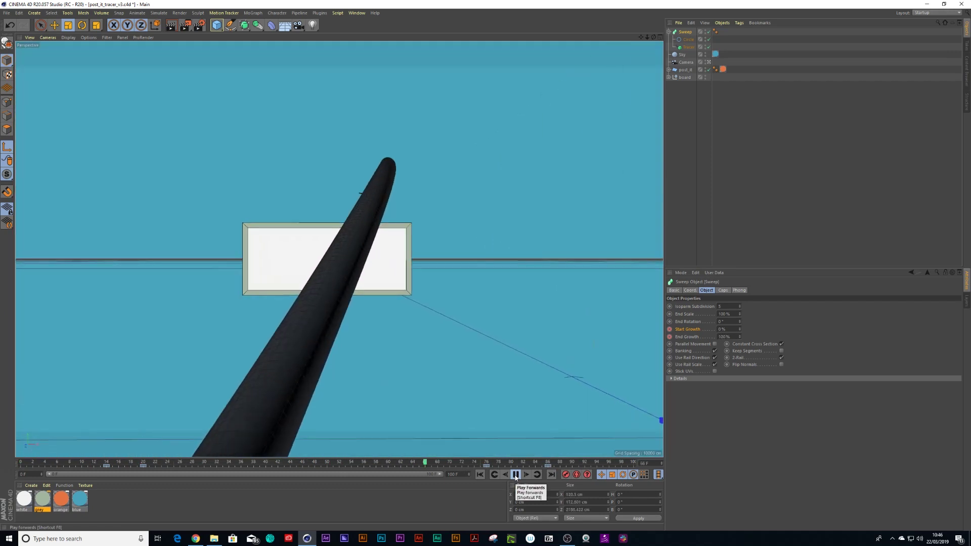
{"action": "left_click", "coordinate": [112, 464]}
Duplicate the white material, apply the copy to the Sweep, and replay from frame 0.
{"action": "left_click_drag", "start_coordinate": [112, 463], "coordinate": [107, 464]}
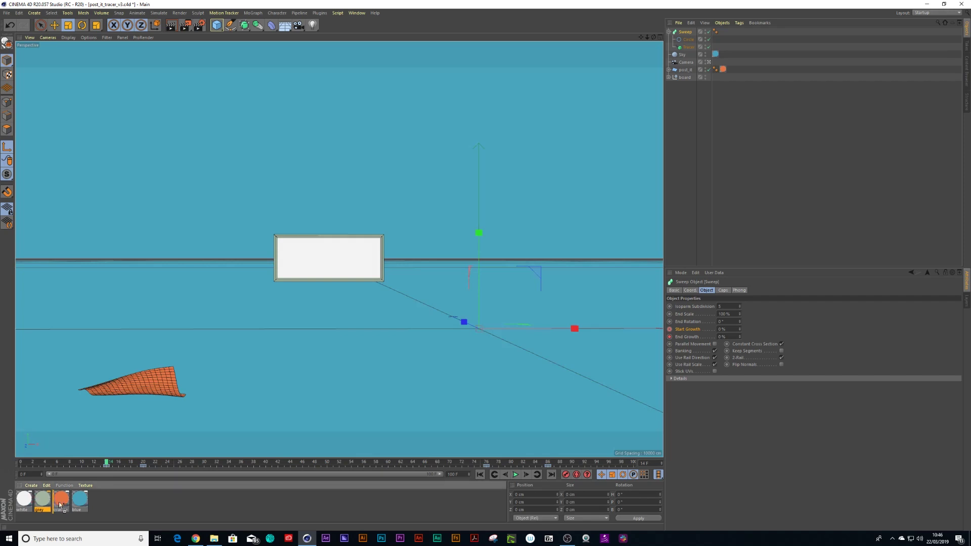
{"action": "left_click_drag", "start_coordinate": [28, 500], "coordinate": [99, 501], "text": "ctrl"}
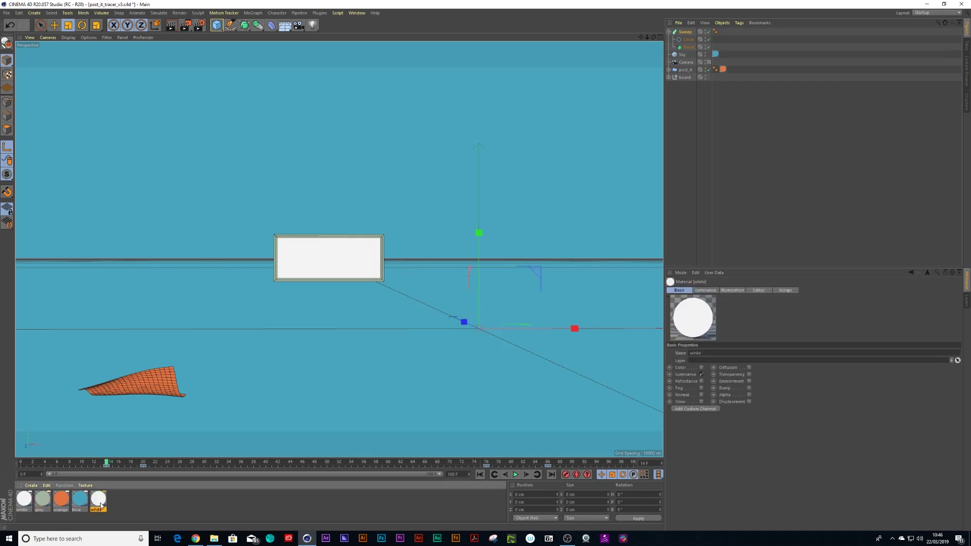
{"action": "left_click_drag", "start_coordinate": [673, 35], "coordinate": [683, 32]}
{"action": "left_click_drag", "start_coordinate": [96, 463], "coordinate": [2, 468]}
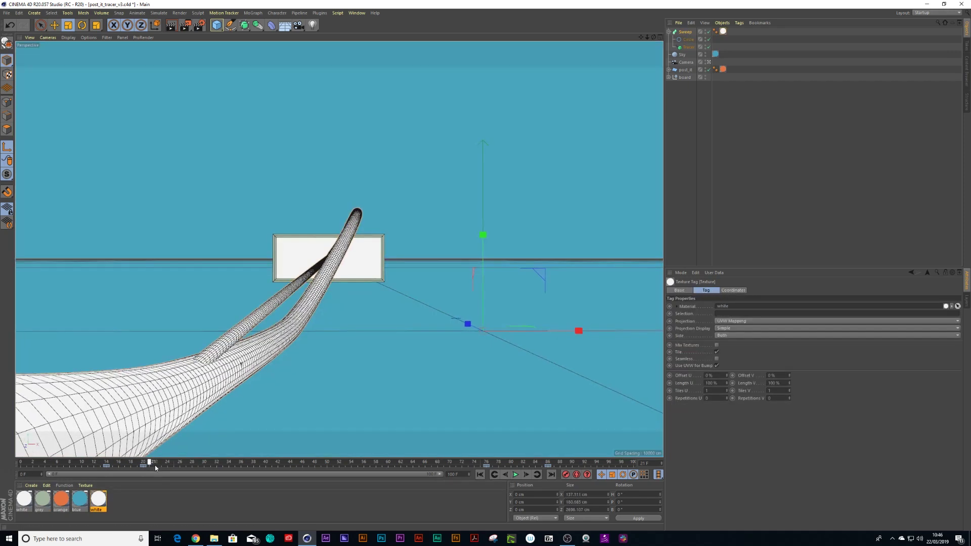
{"action": "left_click", "coordinate": [516, 474]}
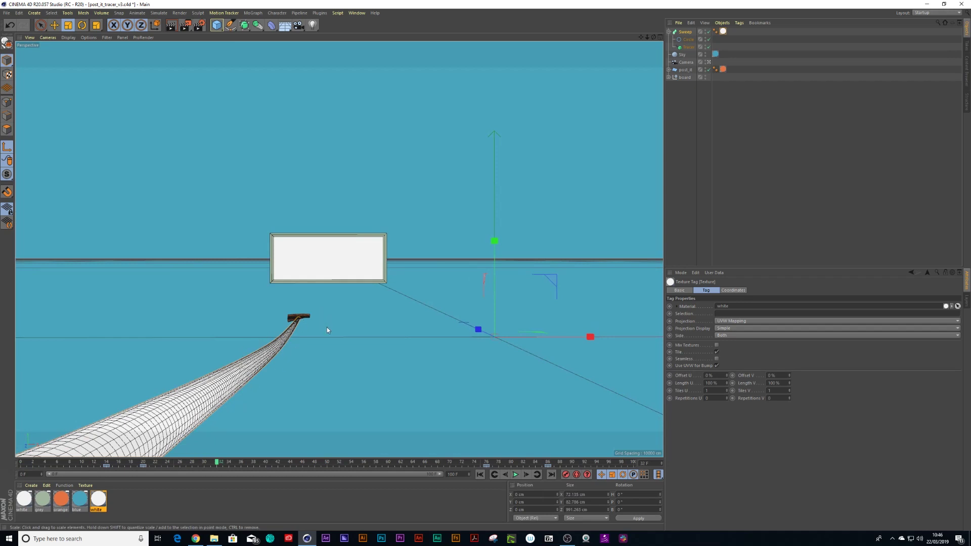
Open the white material in the Material Editor, move it aside, and close it.
{"action": "double_click", "coordinate": [100, 506]}
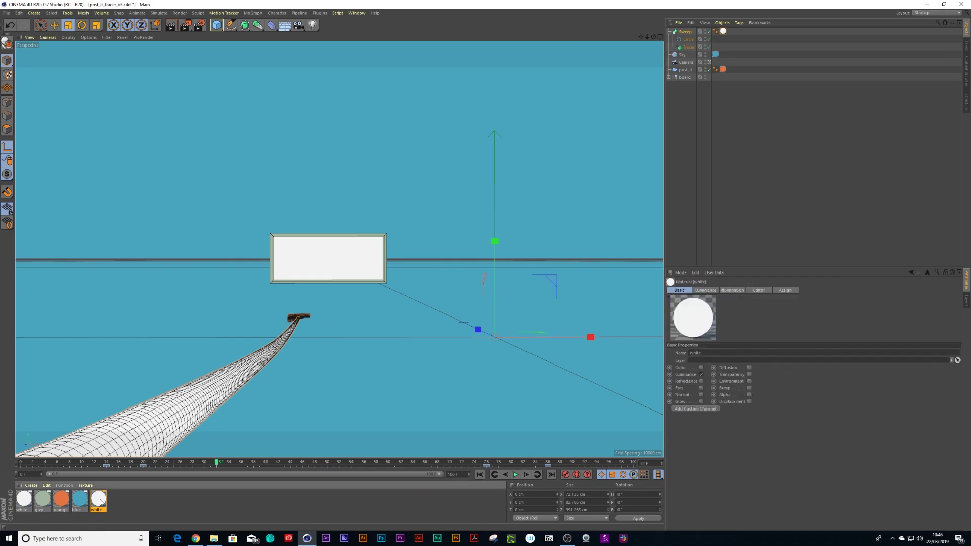
{"action": "left_click_drag", "start_coordinate": [190, 50], "coordinate": [418, 56]}
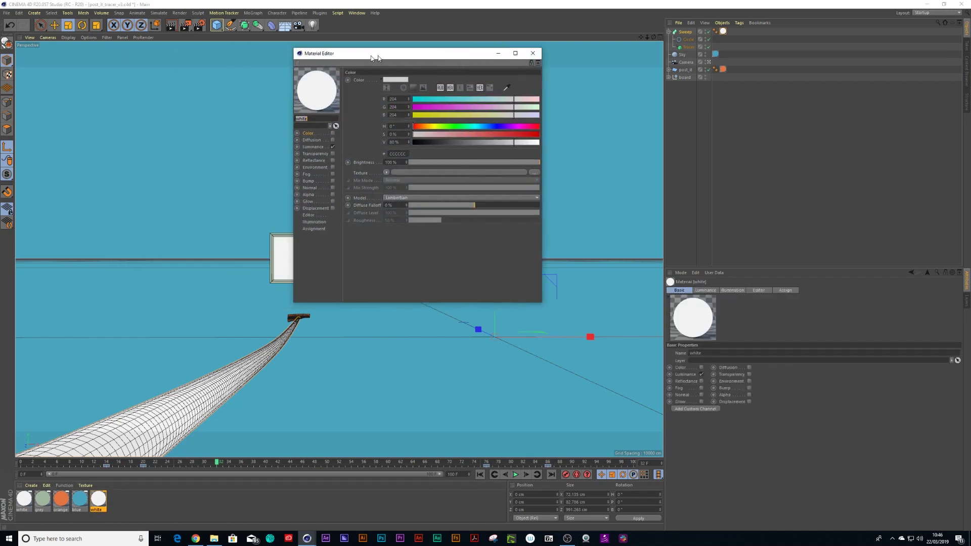
{"action": "left_click", "coordinate": [582, 56]}
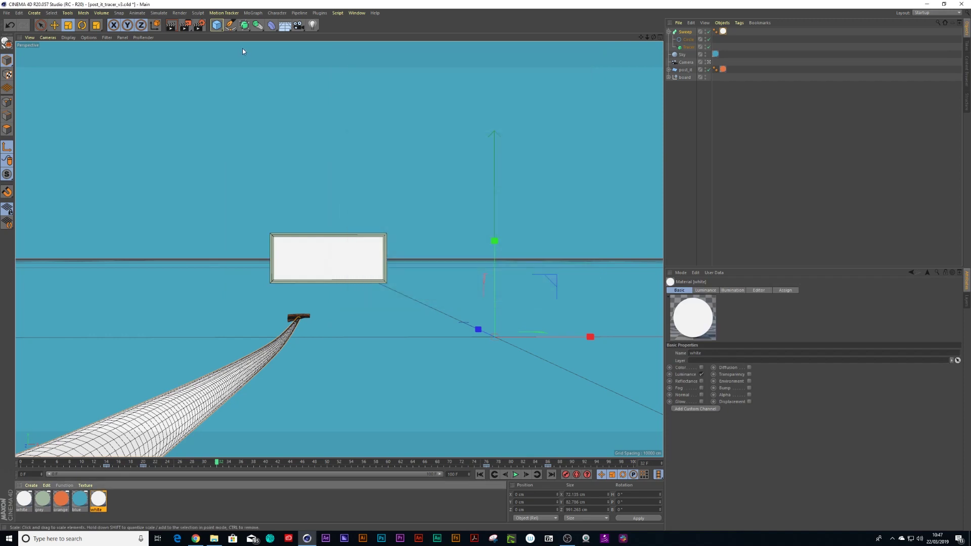
Start an Interactive Render Region preview, then reopen the white material.
{"action": "left_click", "coordinate": [186, 24]}
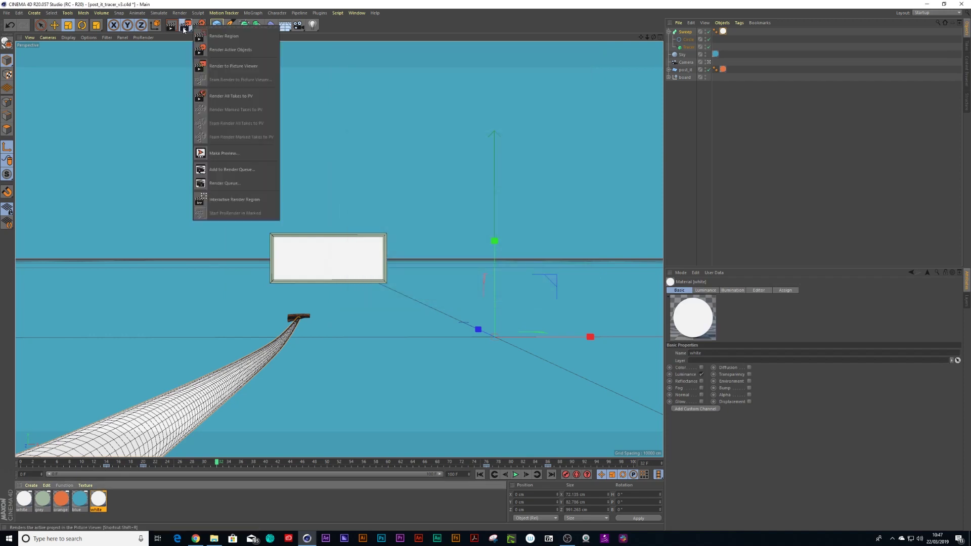
{"action": "left_click", "coordinate": [234, 198]}
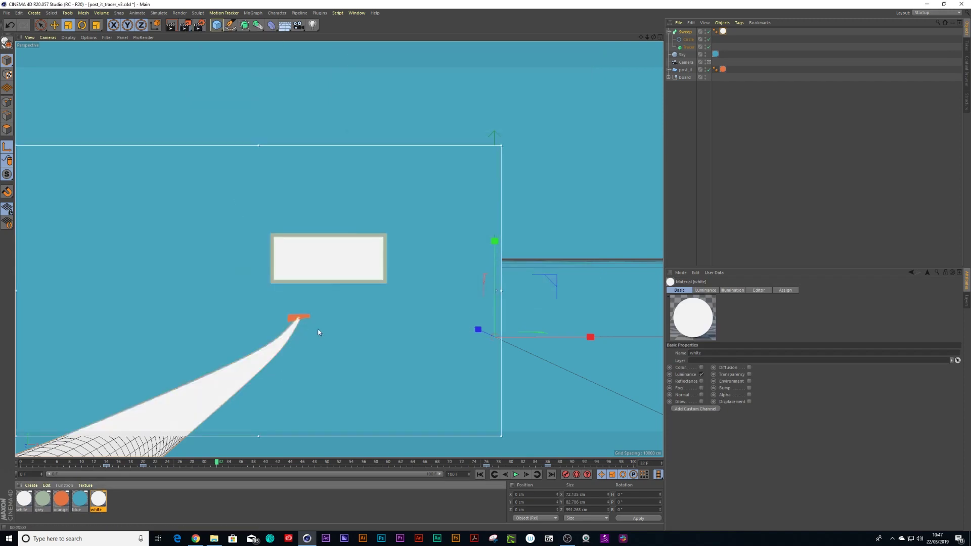
{"action": "double_click", "coordinate": [99, 500]}
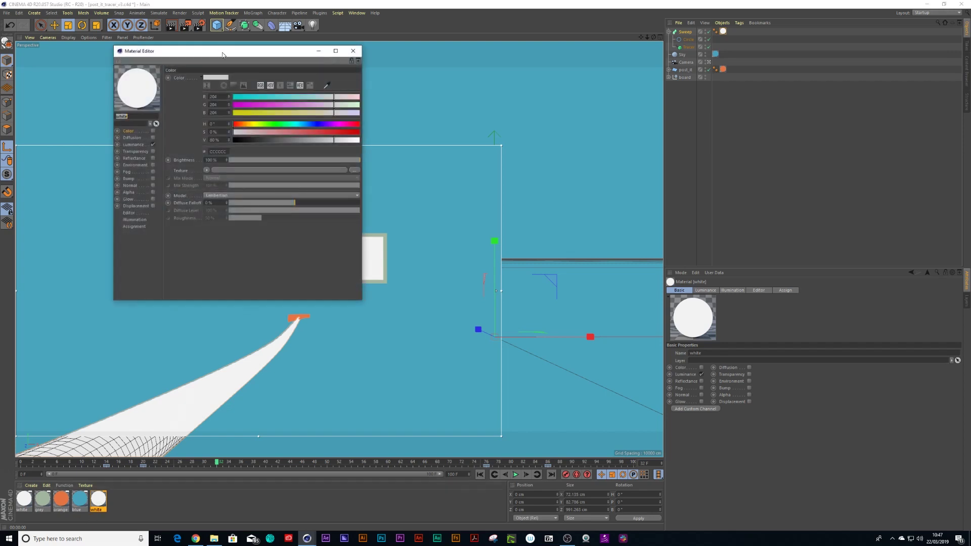
Enable the white material's Alpha channel with a Gradient texture and open the gradient's settings.
{"action": "left_click_drag", "start_coordinate": [222, 51], "coordinate": [385, 63]}
{"action": "left_click", "coordinate": [316, 204]}
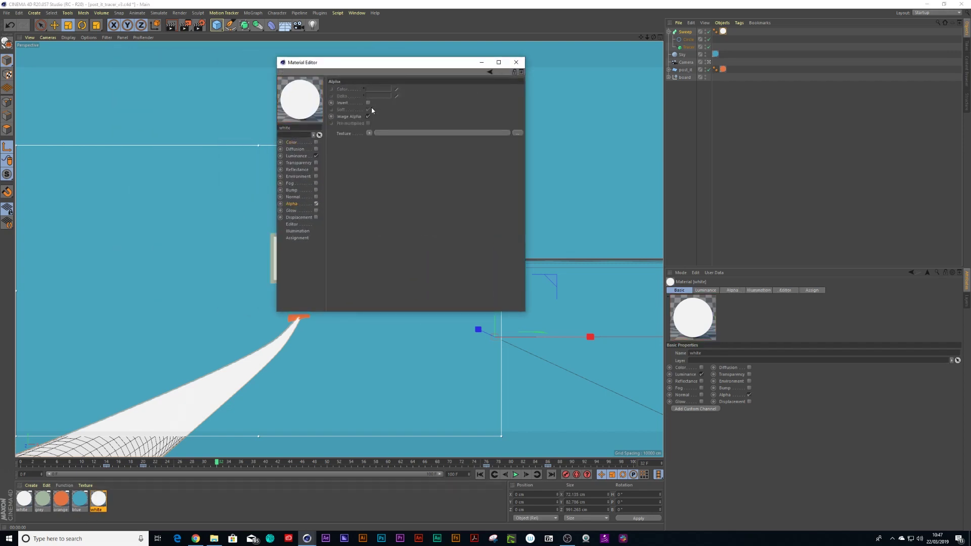
{"action": "left_click", "coordinate": [369, 133]}
{"action": "left_click", "coordinate": [377, 214]}
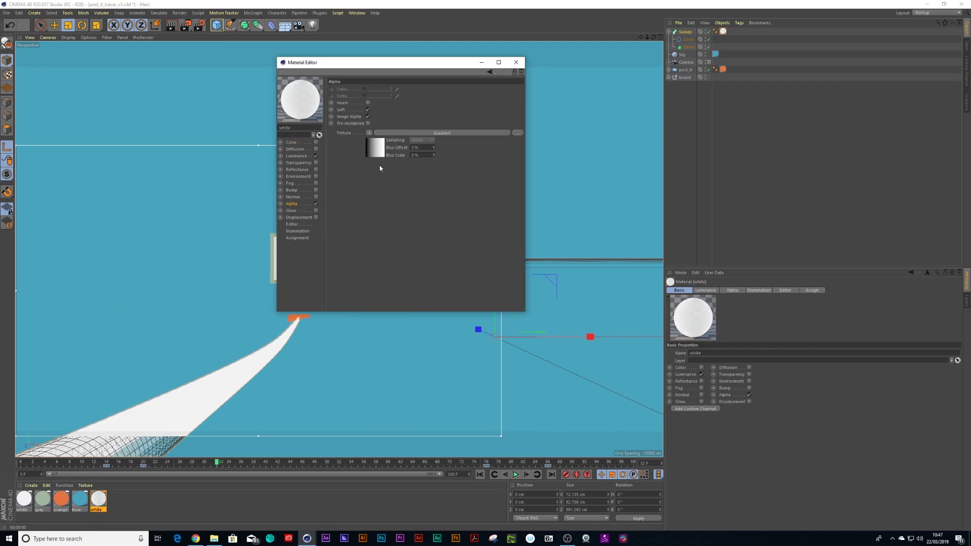
{"action": "left_click_drag", "start_coordinate": [362, 67], "coordinate": [493, 72]}
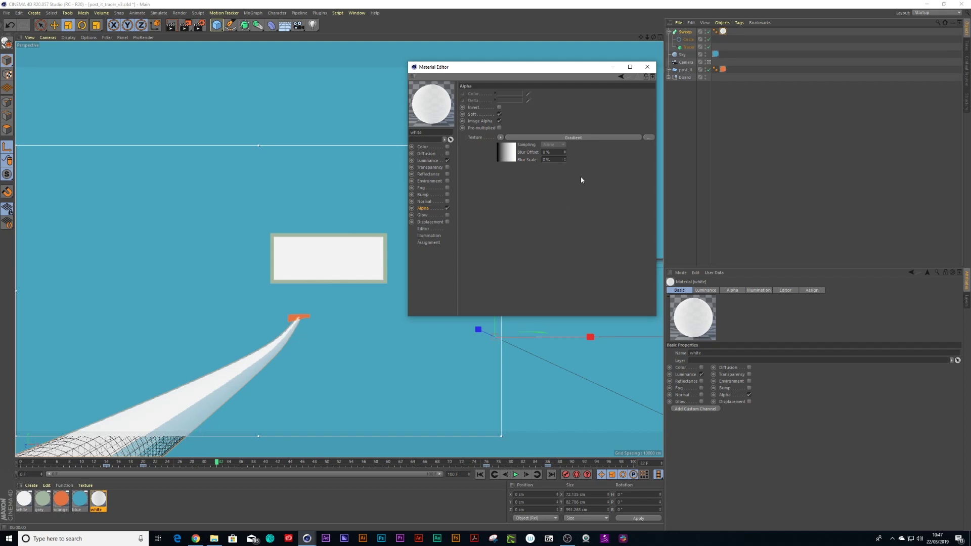
{"action": "left_click", "coordinate": [508, 153]}
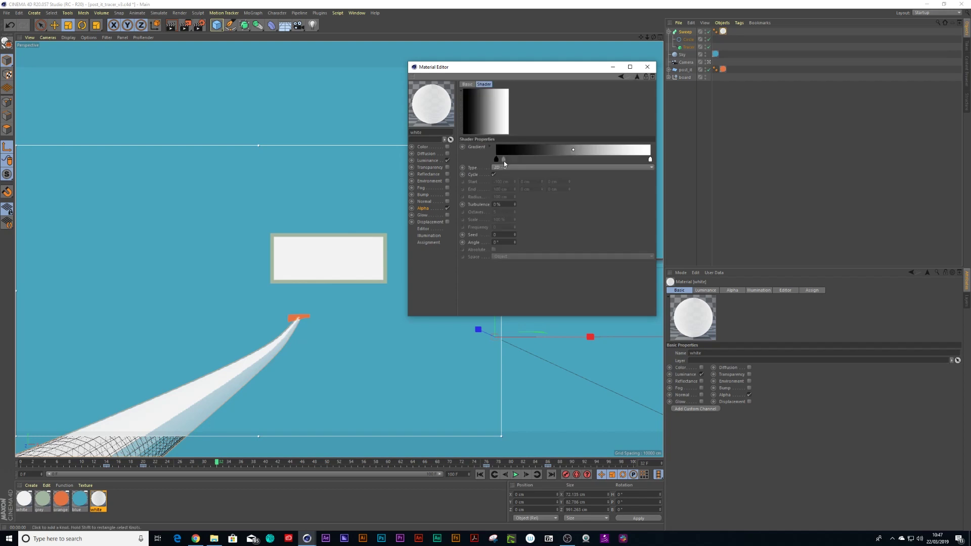
Set the alpha gradient to run along V and invert it to white-to-black.
{"action": "left_click", "coordinate": [506, 167]}
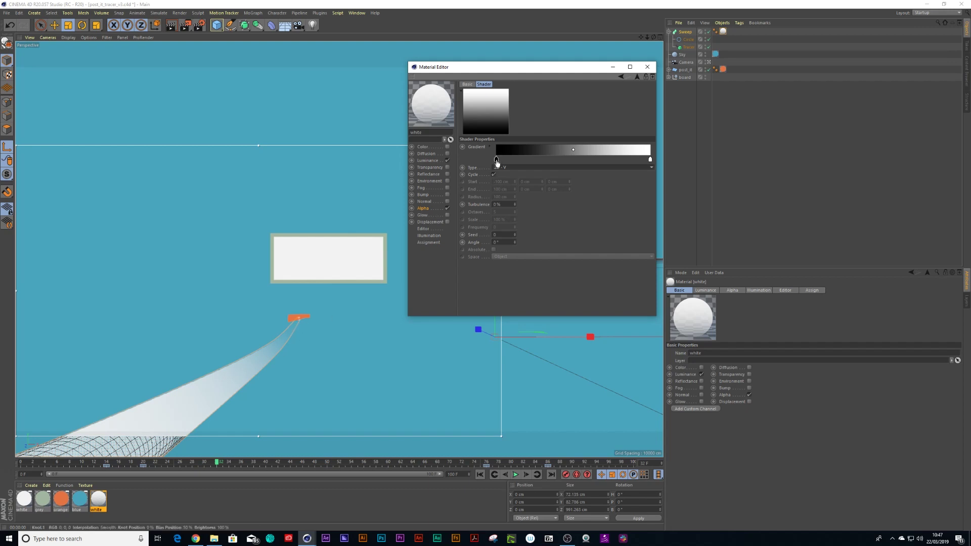
{"action": "right_click", "coordinate": [497, 162]}
{"action": "left_click", "coordinate": [507, 158]}
{"action": "left_click_drag", "start_coordinate": [497, 160], "coordinate": [524, 152], "text": "ctrl"}
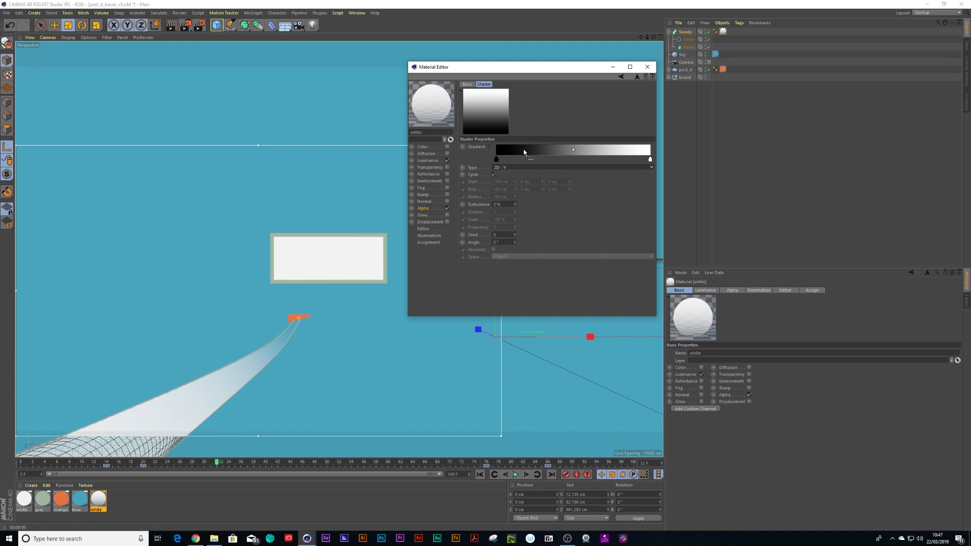
{"action": "right_click", "coordinate": [524, 152]}
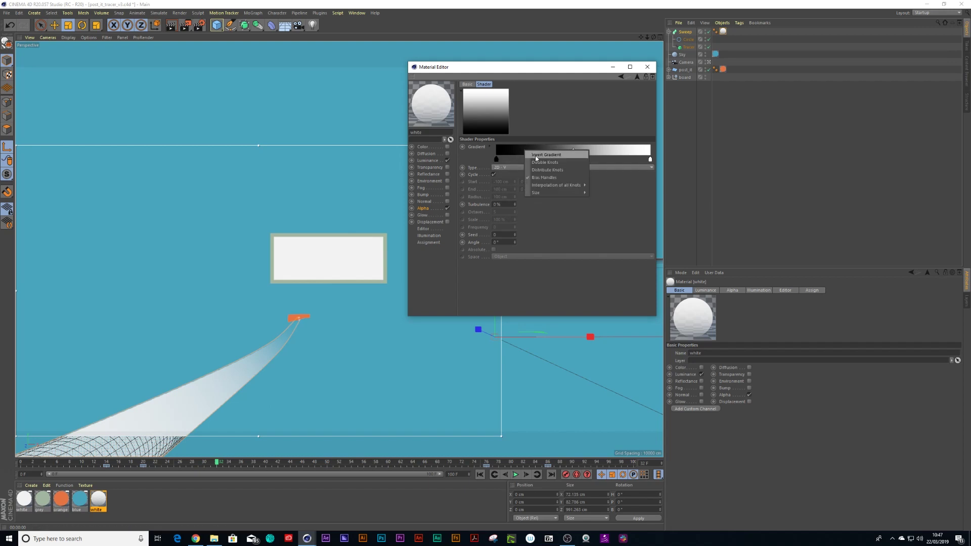
{"action": "left_click", "coordinate": [535, 155]}
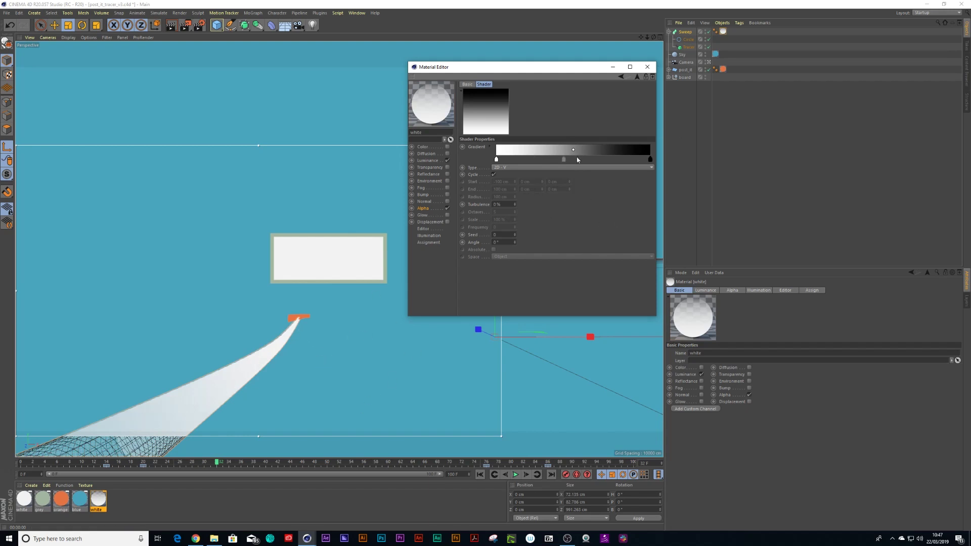
Make the left gradient knot mid grey, slide the black knot left, and close the material.
{"action": "double_click", "coordinate": [497, 160]}
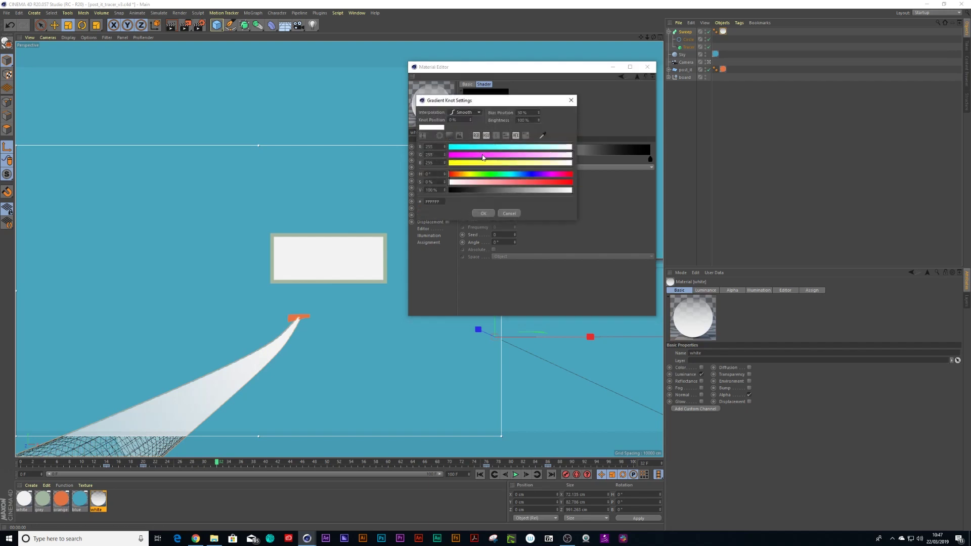
{"action": "left_click", "coordinate": [449, 135]}
{"action": "left_click_drag", "start_coordinate": [571, 273], "coordinate": [511, 273]}
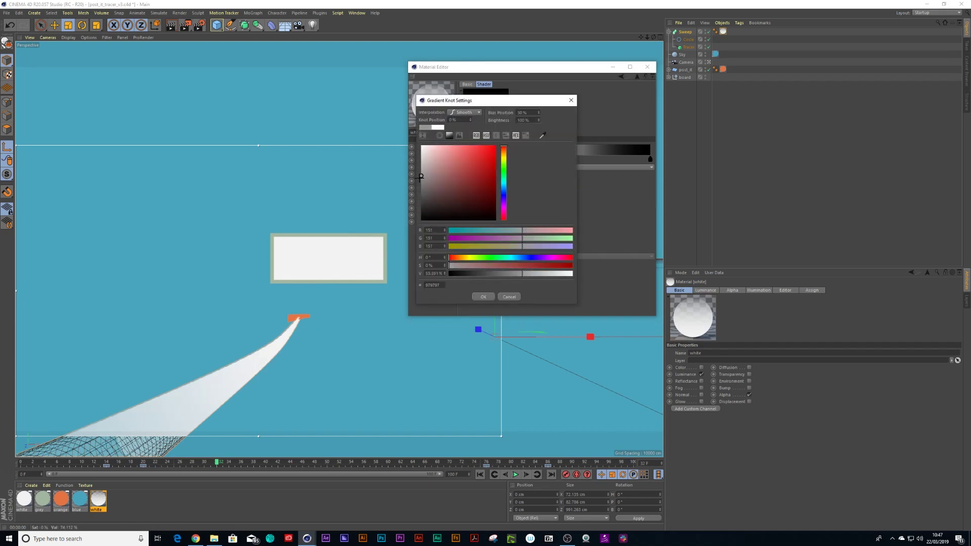
{"action": "left_click", "coordinate": [483, 298]}
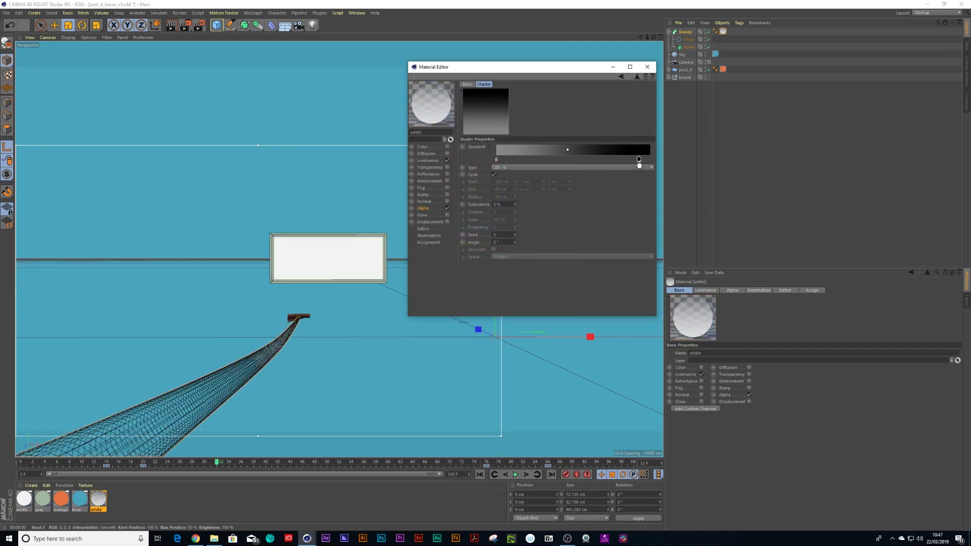
{"action": "left_click_drag", "start_coordinate": [649, 163], "coordinate": [597, 162]}
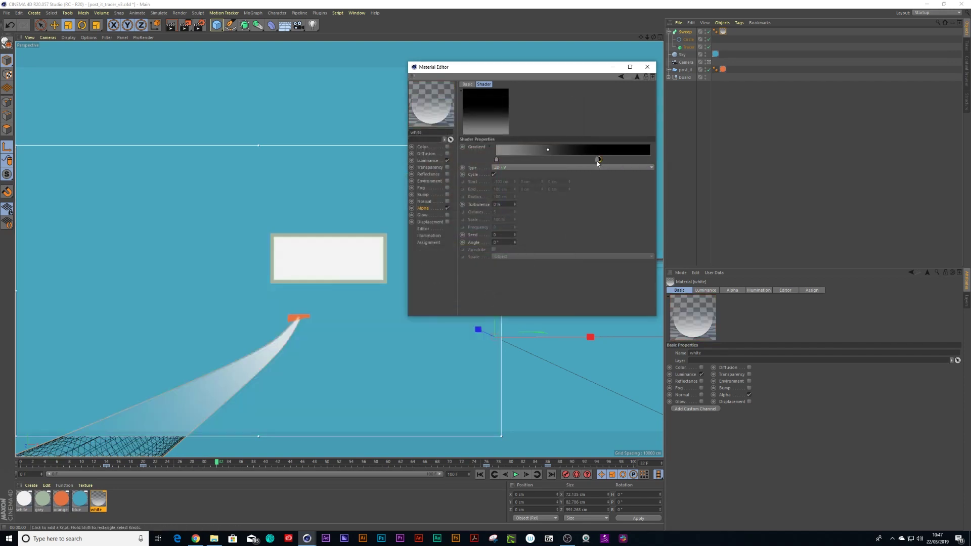
{"action": "left_click", "coordinate": [598, 160]}
{"action": "left_click", "coordinate": [646, 67]}
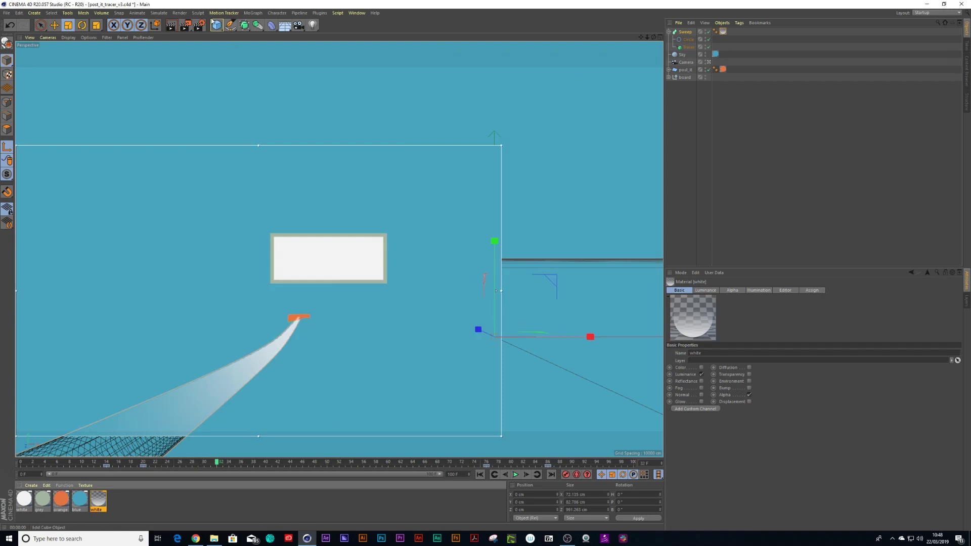
Render an animation preview with Make Preview.
{"action": "left_click", "coordinate": [181, 14]}
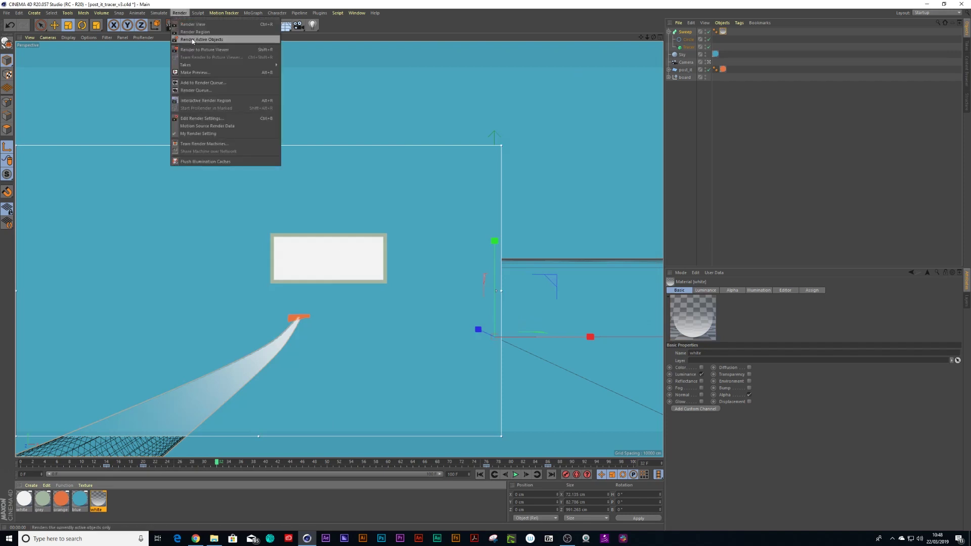
{"action": "left_click", "coordinate": [195, 72]}
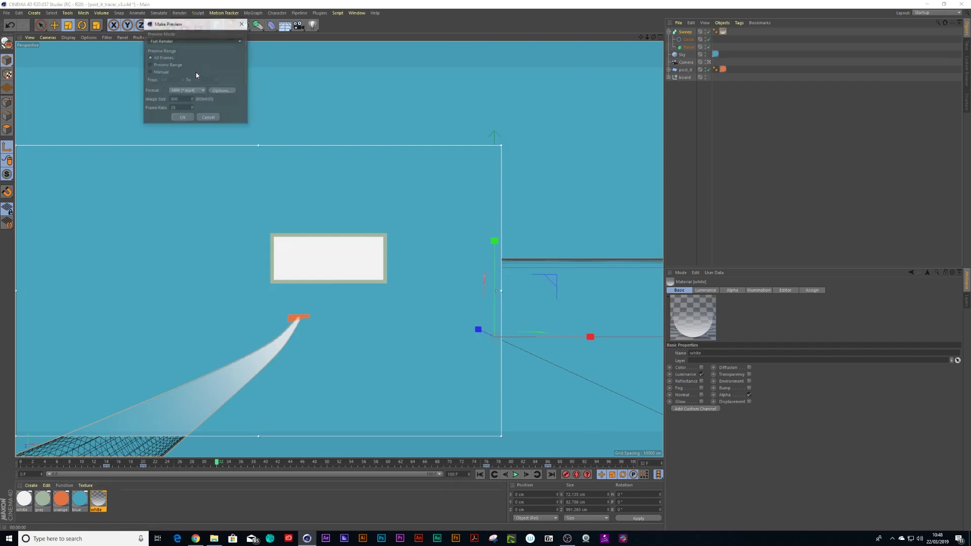
{"action": "left_click", "coordinate": [183, 118]}
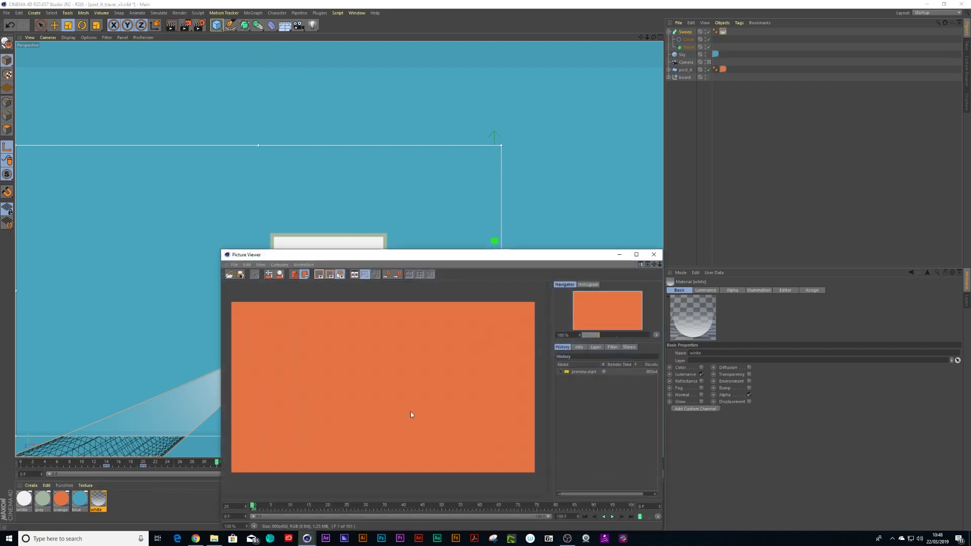
Play the preview, scrub through frames 20–23, and close the viewer.
{"action": "left_click_drag", "start_coordinate": [440, 254], "coordinate": [457, 134]}
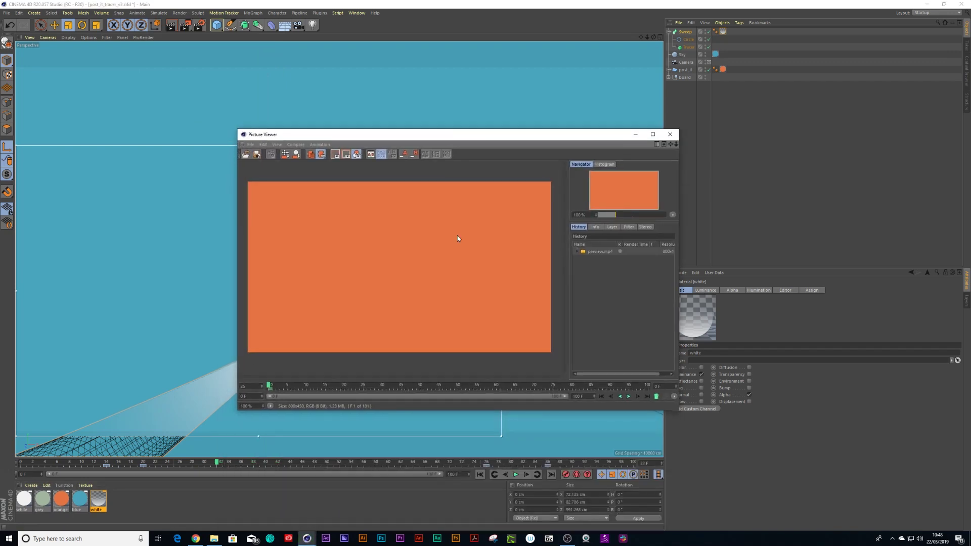
{"action": "scroll", "coordinate": [452, 244], "scroll_direction": "down", "scroll_amount": 2}
{"action": "left_click", "coordinate": [628, 397]}
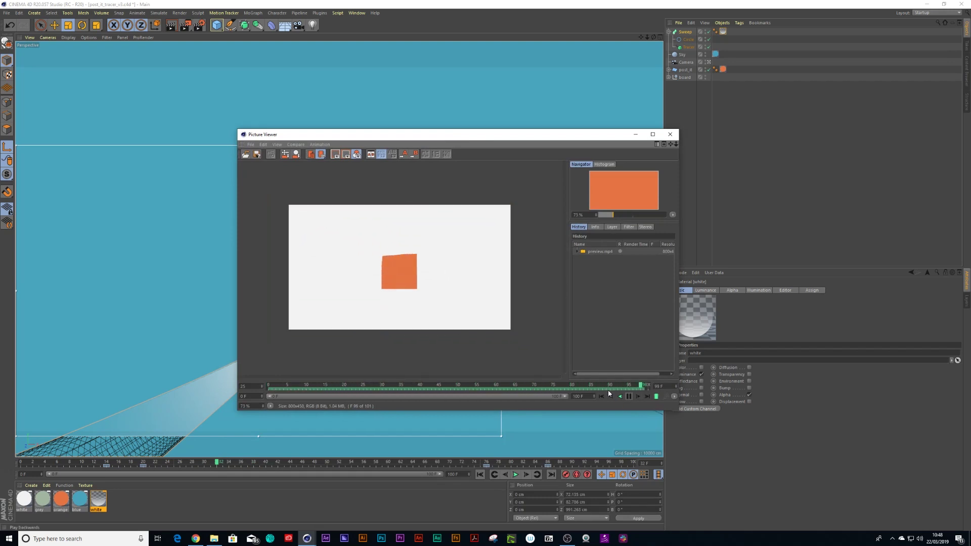
{"action": "mouse_move", "coordinate": [608, 390]}
{"action": "left_mouse_down"}
{"action": "mouse_move", "coordinate": [284, 391]}
{"action": "mouse_move", "coordinate": [344, 392]}
{"action": "left_mouse_up"}
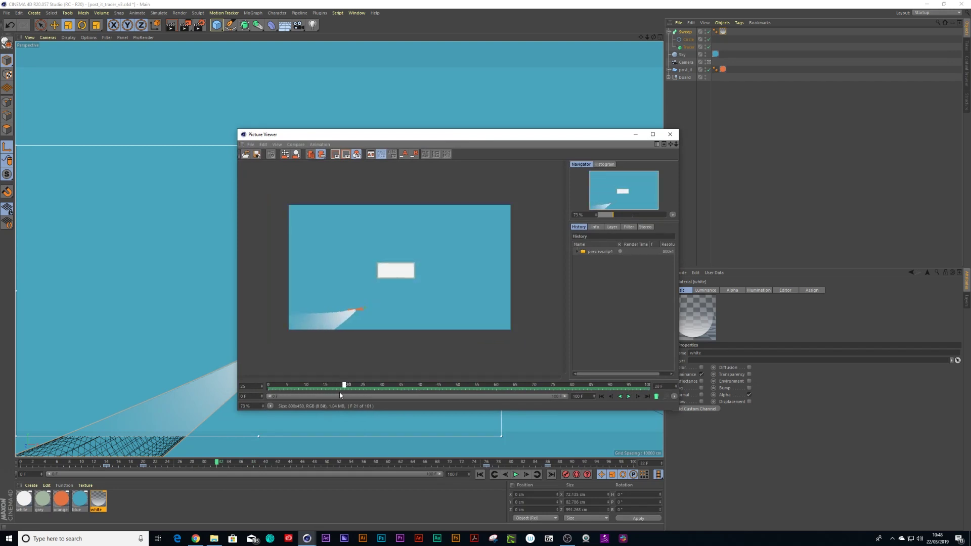
{"action": "left_click_drag", "start_coordinate": [343, 391], "coordinate": [351, 393]}
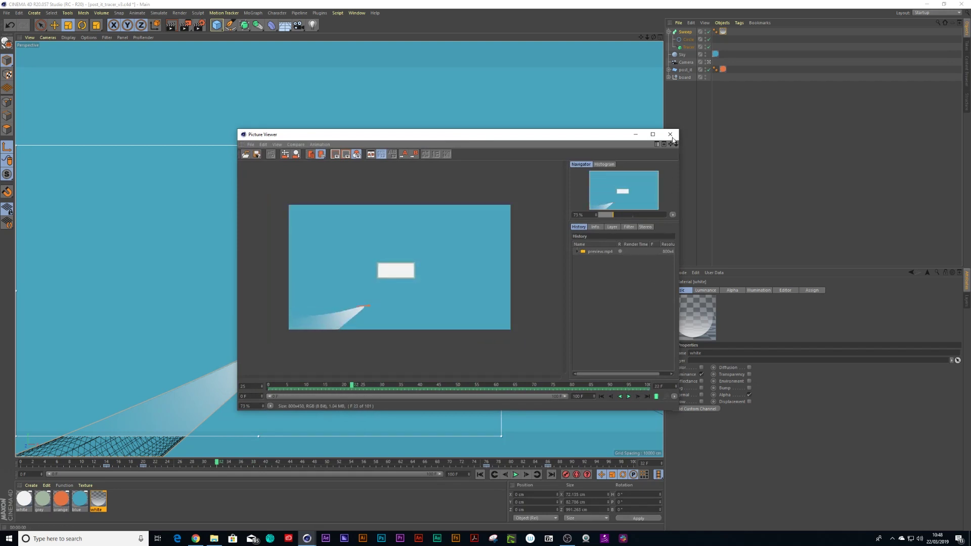
{"action": "left_click", "coordinate": [671, 135]}
Steepen the Start Growth curve's approach to its final keyframe value.
{"action": "left_click", "coordinate": [686, 33]}
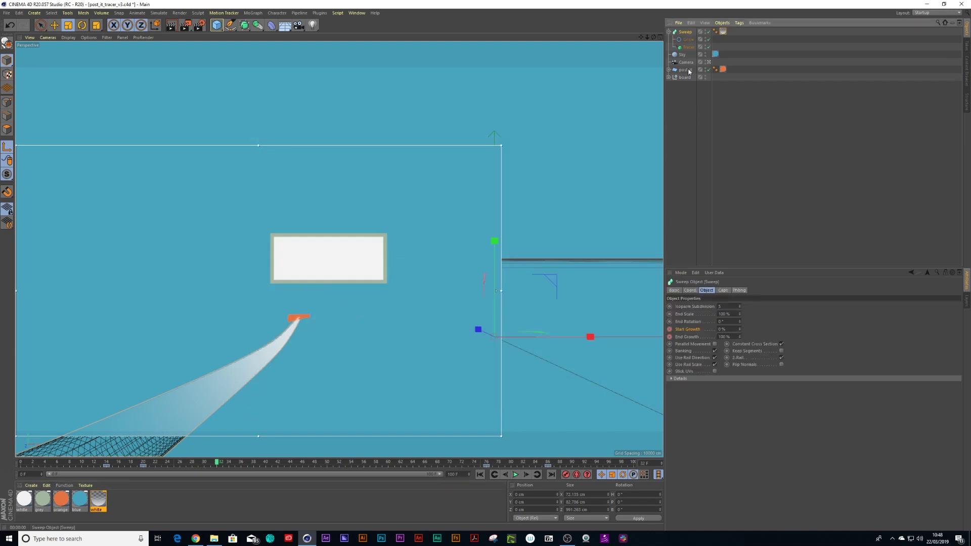
{"action": "right_click", "coordinate": [672, 329]}
{"action": "mouse_move", "coordinate": [690, 335]}
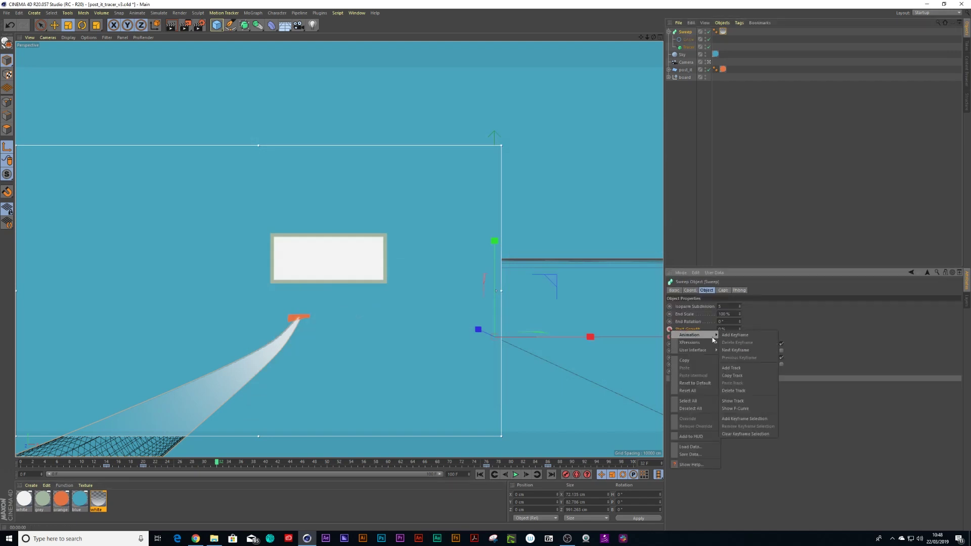
{"action": "left_click", "coordinate": [745, 410]}
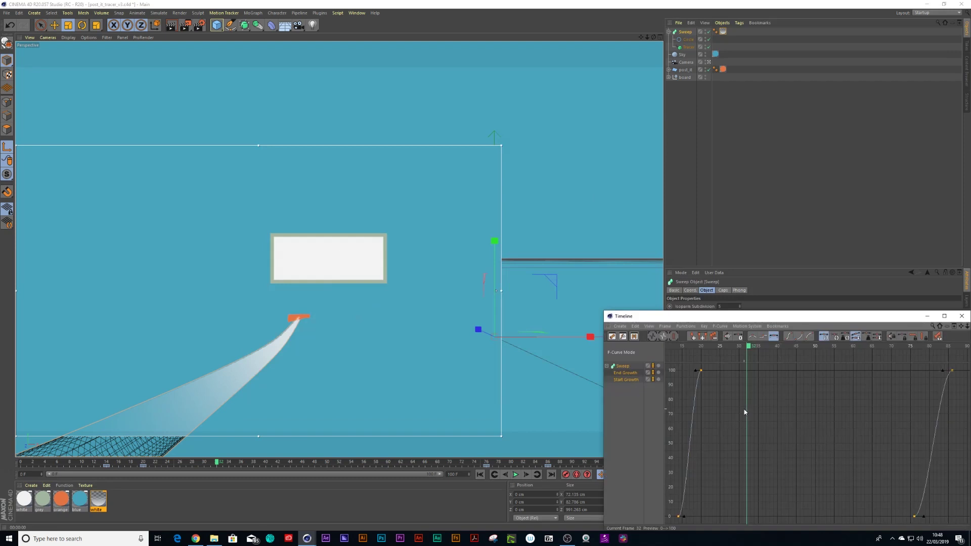
{"action": "left_click_drag", "start_coordinate": [748, 318], "coordinate": [627, 251]}
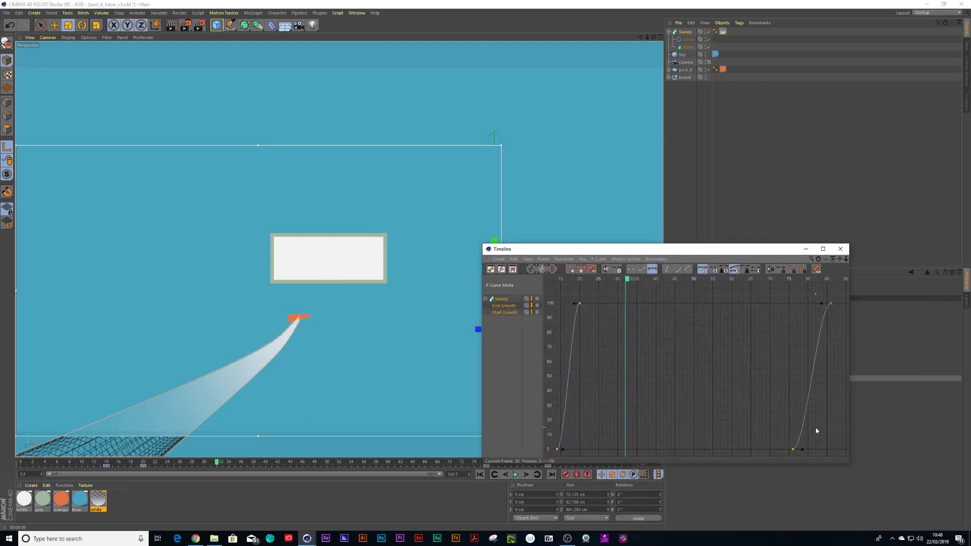
{"action": "left_click", "coordinate": [829, 304]}
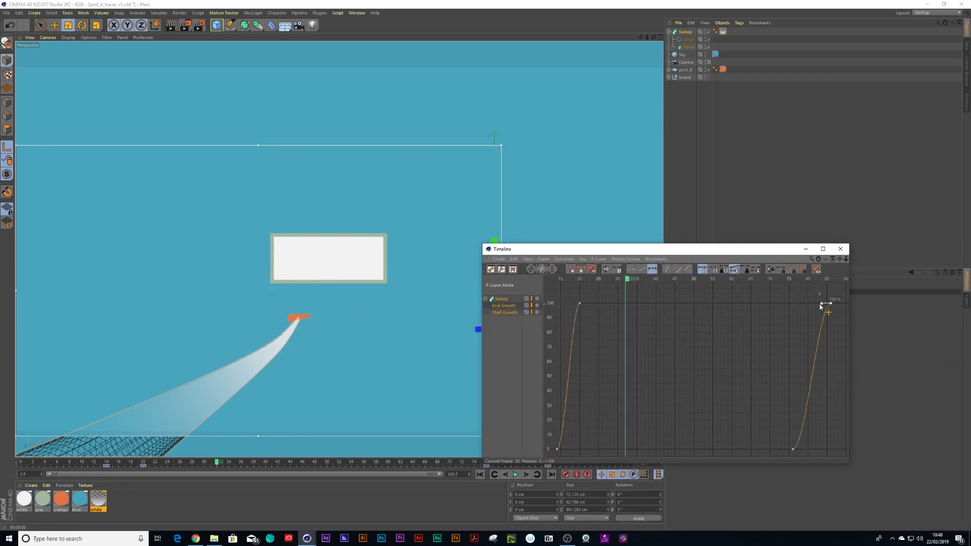
{"action": "left_click_drag", "start_coordinate": [821, 304], "coordinate": [830, 364]}
{"action": "left_click", "coordinate": [839, 248]}
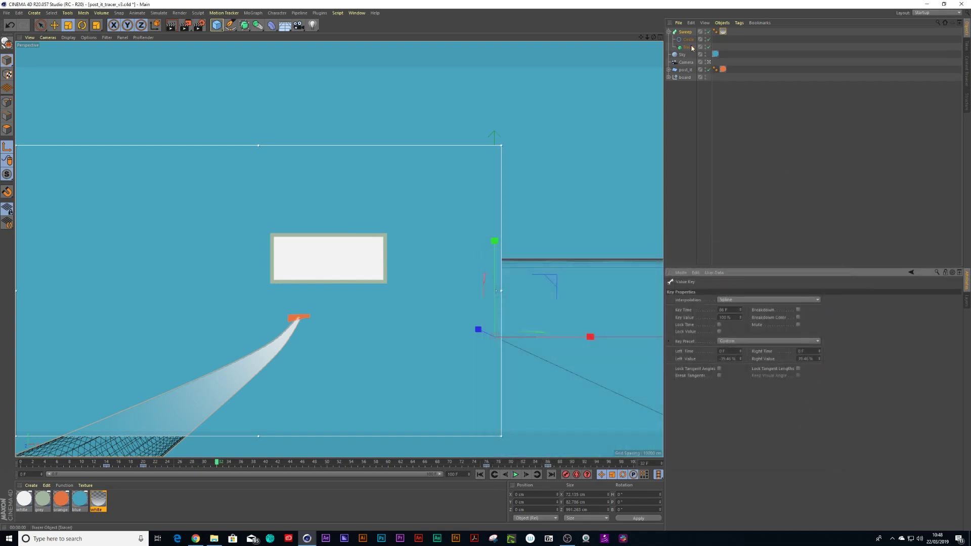
Reshape the End Growth curve's first keyframe for a fast, eased-out start.
{"action": "left_click", "coordinate": [686, 31]}
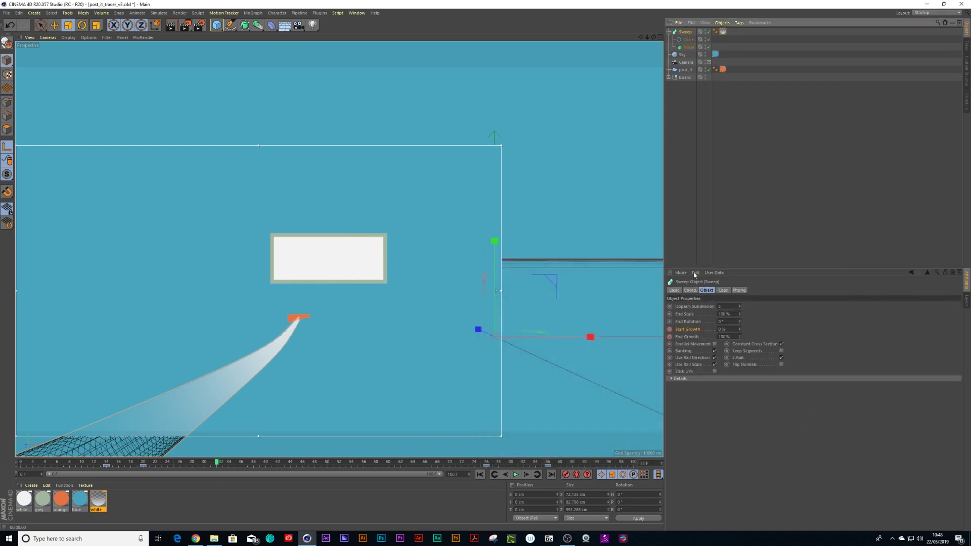
{"action": "right_click", "coordinate": [670, 339]}
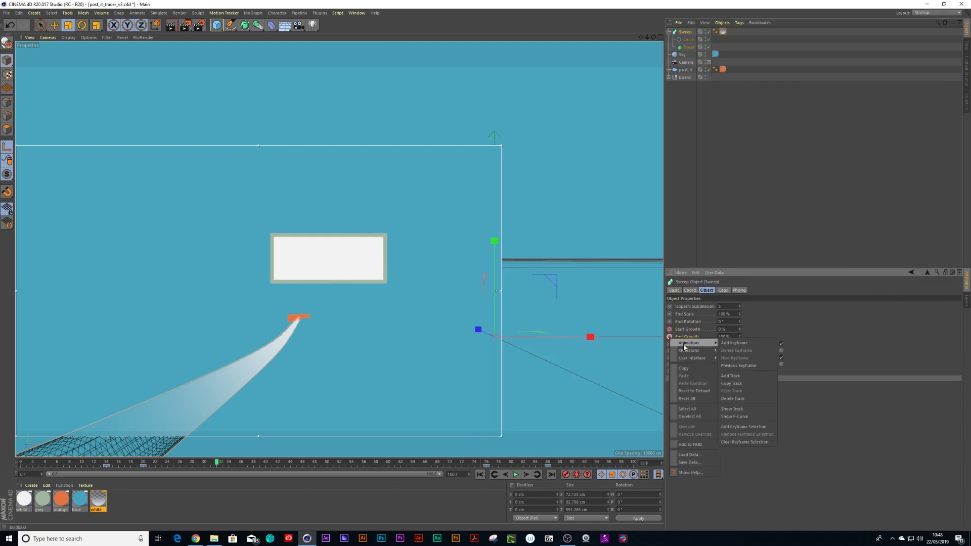
{"action": "left_click", "coordinate": [734, 419]}
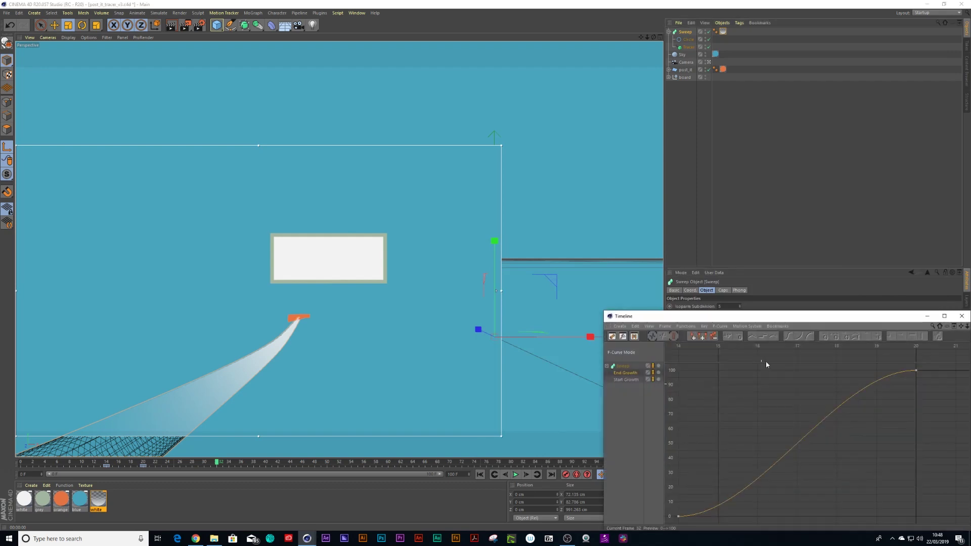
{"action": "left_click_drag", "start_coordinate": [747, 318], "coordinate": [701, 278]}
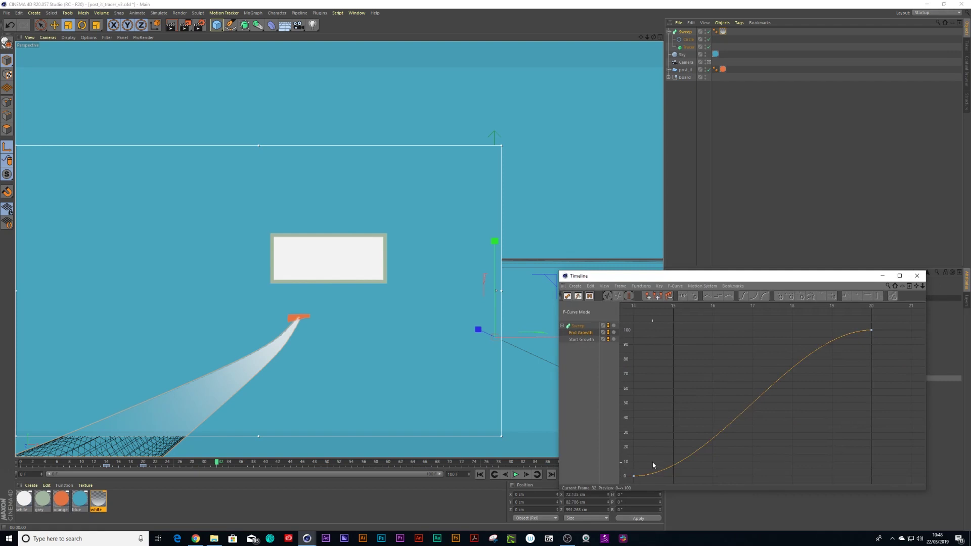
{"action": "left_click", "coordinate": [633, 476]}
{"action": "mouse_move", "coordinate": [668, 477]}
{"action": "left_mouse_down"}
{"action": "mouse_move", "coordinate": [693, 479]}
{"action": "mouse_move", "coordinate": [673, 396]}
{"action": "left_mouse_up"}
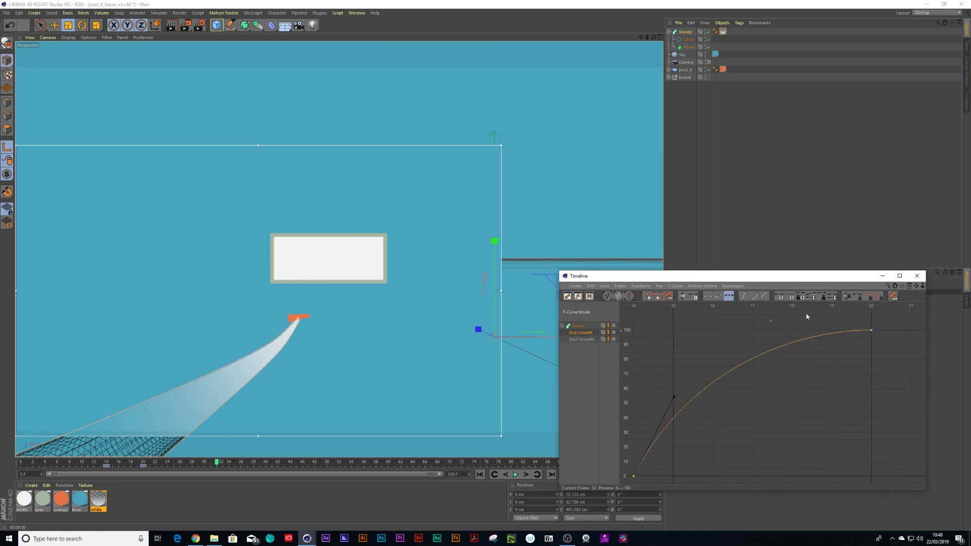
{"action": "left_click", "coordinate": [916, 278]}
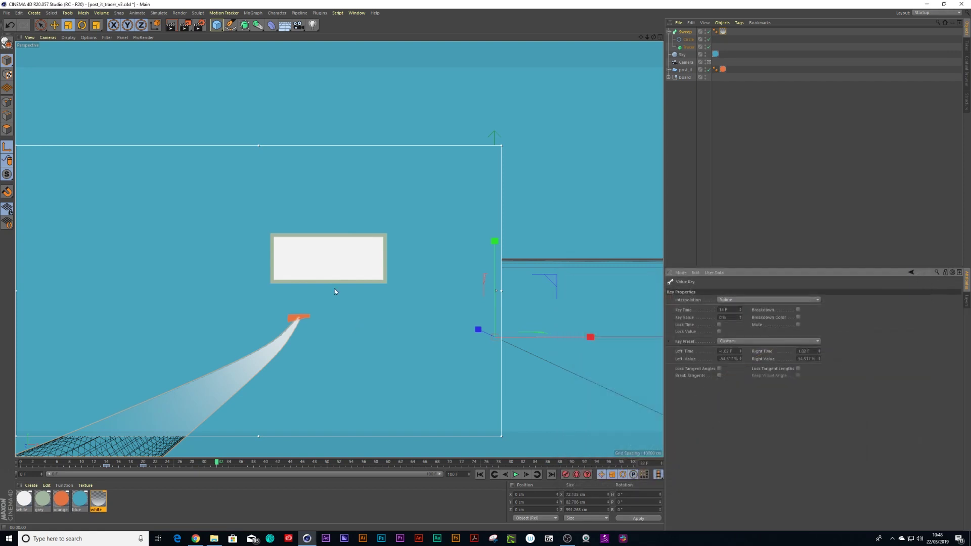
{"action": "left_click", "coordinate": [179, 13]}
{"action": "left_click", "coordinate": [189, 73]}
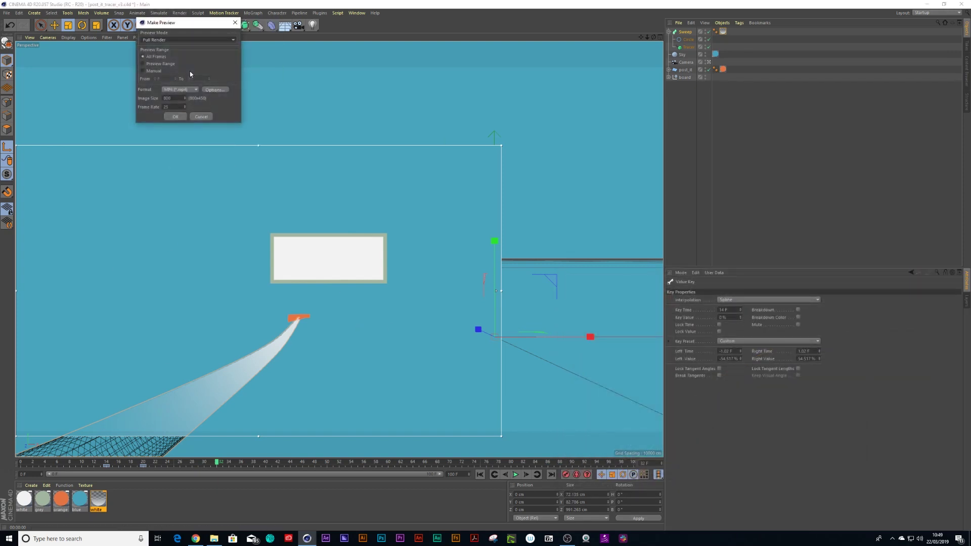
{"action": "left_click", "coordinate": [176, 117]}
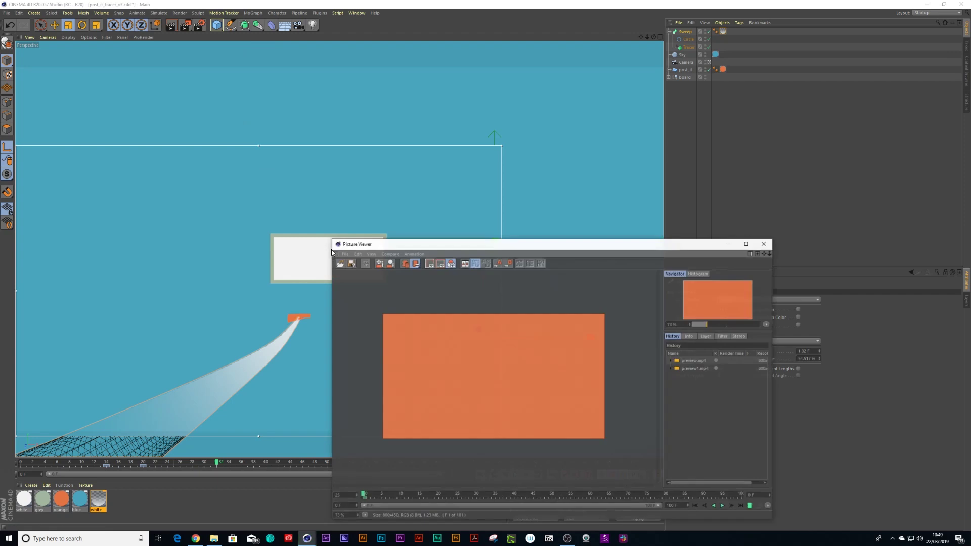
{"action": "left_click", "coordinate": [722, 506]}
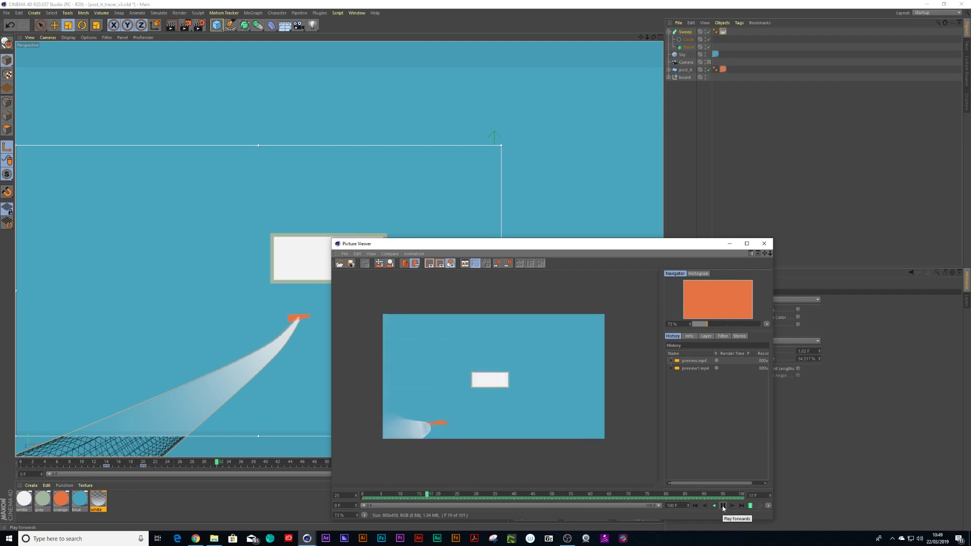
{"action": "left_click", "coordinate": [723, 505]}
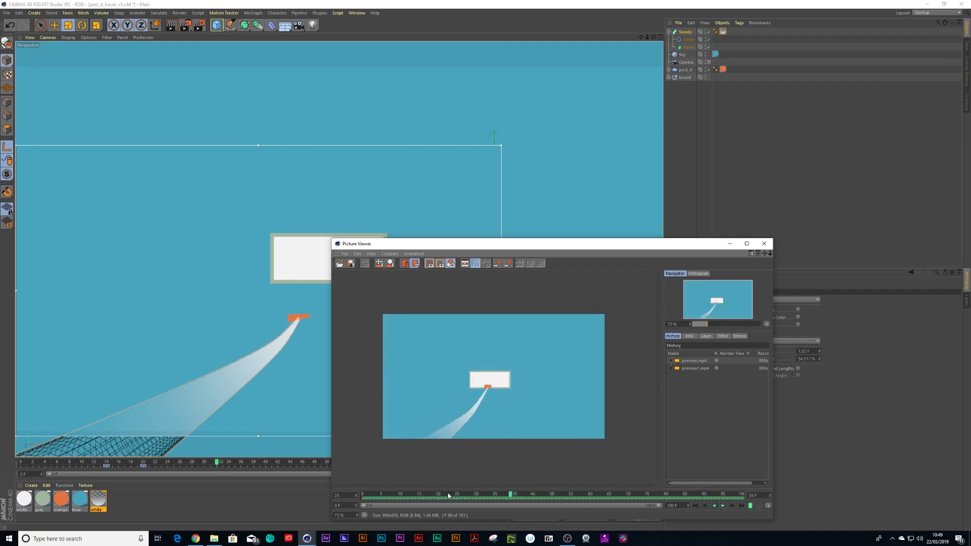
{"action": "left_click_drag", "start_coordinate": [448, 496], "coordinate": [426, 503]}
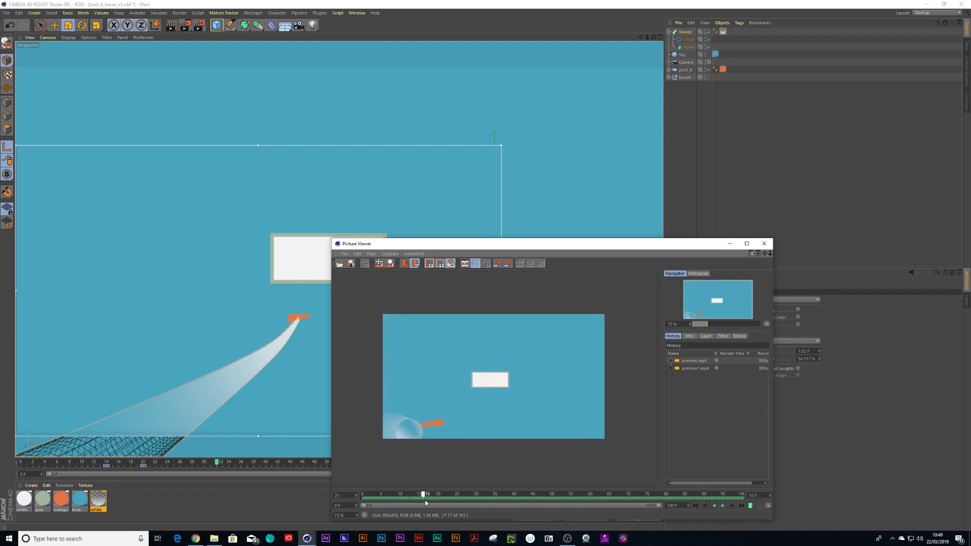
{"action": "left_click_drag", "start_coordinate": [423, 503], "coordinate": [440, 503]}
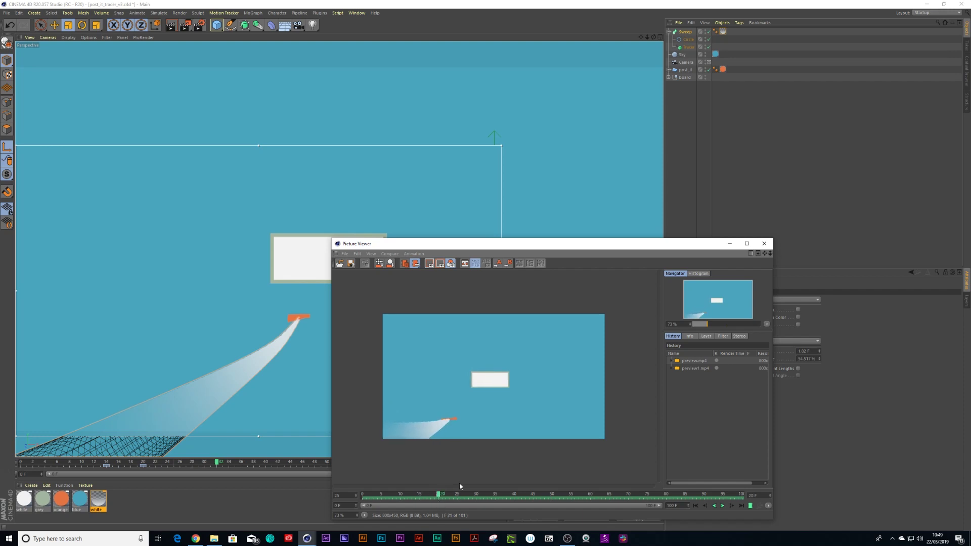
{"action": "left_click", "coordinate": [764, 243]}
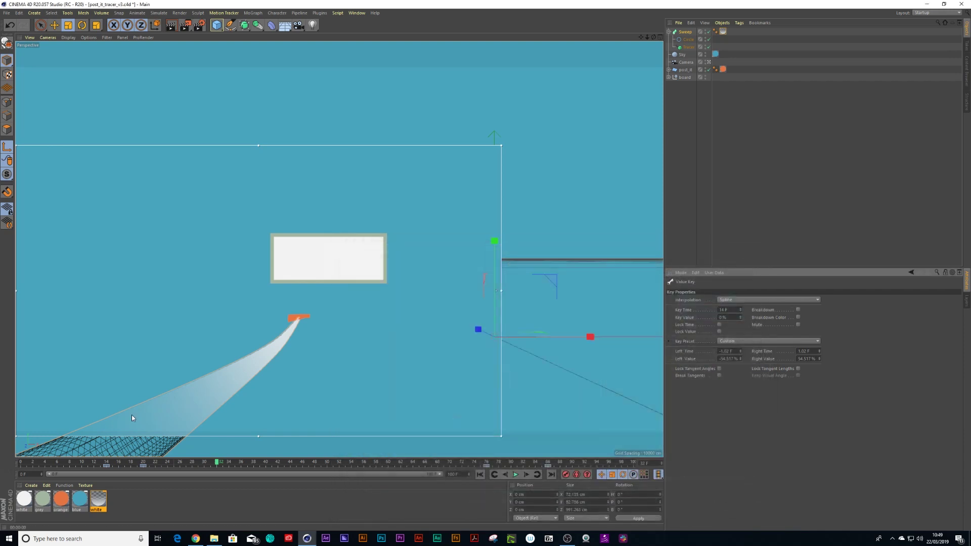
Go to frame 14 and open the white material's alpha gradient shader.
{"action": "left_click", "coordinate": [114, 463]}
{"action": "left_click_drag", "start_coordinate": [114, 463], "coordinate": [107, 465]}
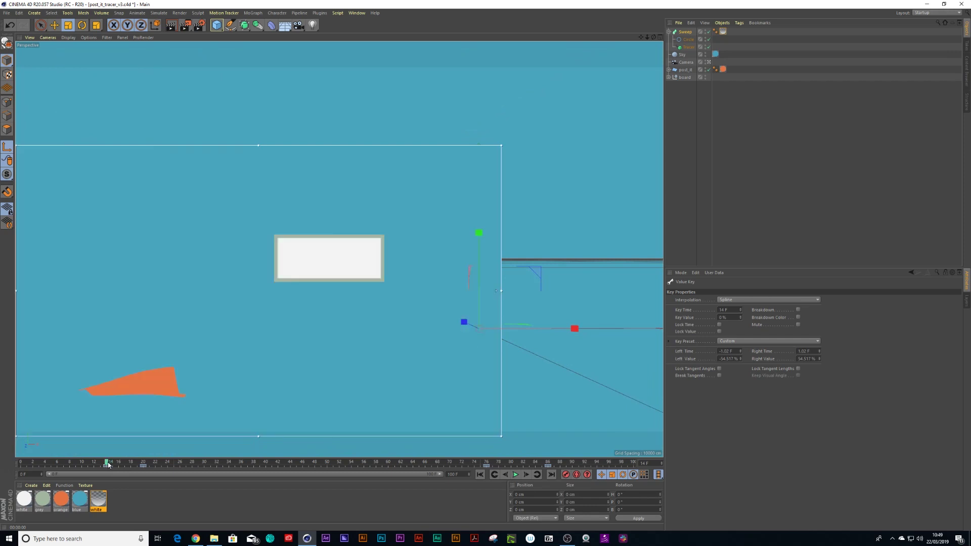
{"action": "double_click", "coordinate": [98, 500]}
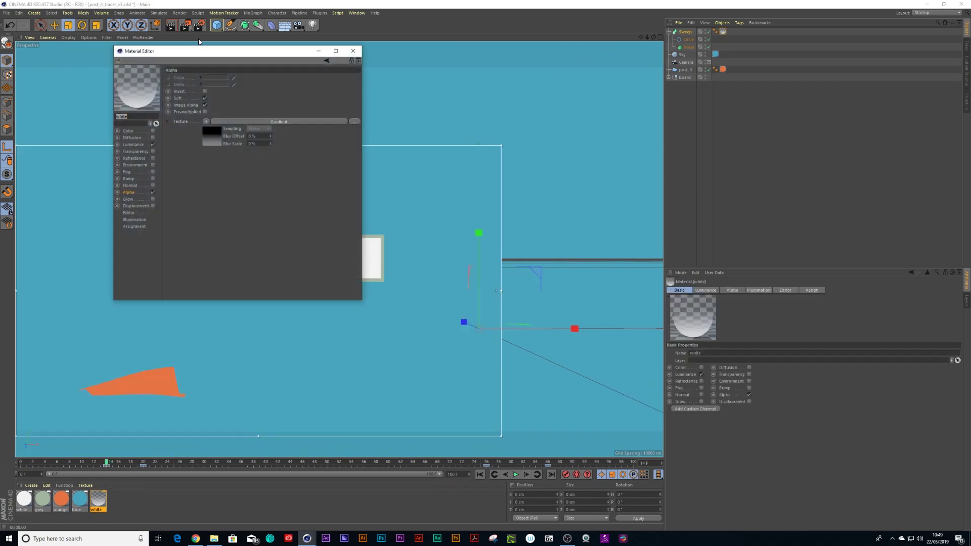
{"action": "left_click_drag", "start_coordinate": [200, 47], "coordinate": [308, 51]}
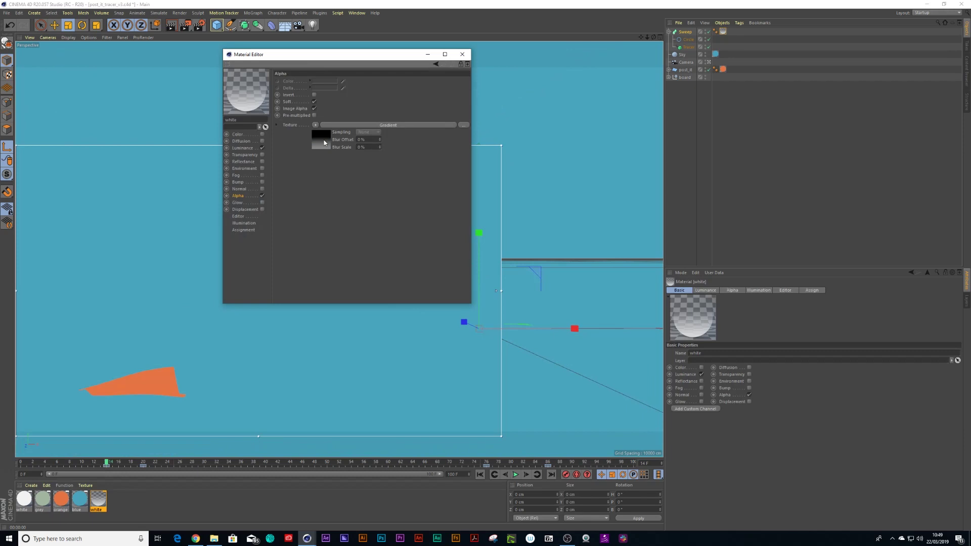
{"action": "left_click", "coordinate": [324, 142]}
{"action": "left_click_drag", "start_coordinate": [339, 60], "coordinate": [413, 62]}
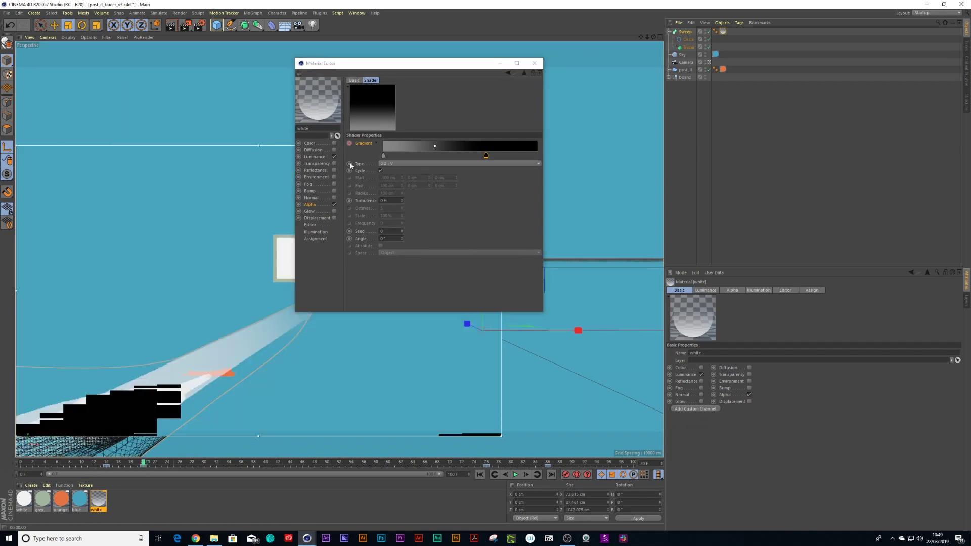
Keyframe the alpha gradient at frame 14 with its first knot black, then close the material.
{"action": "left_click", "coordinate": [351, 144]}
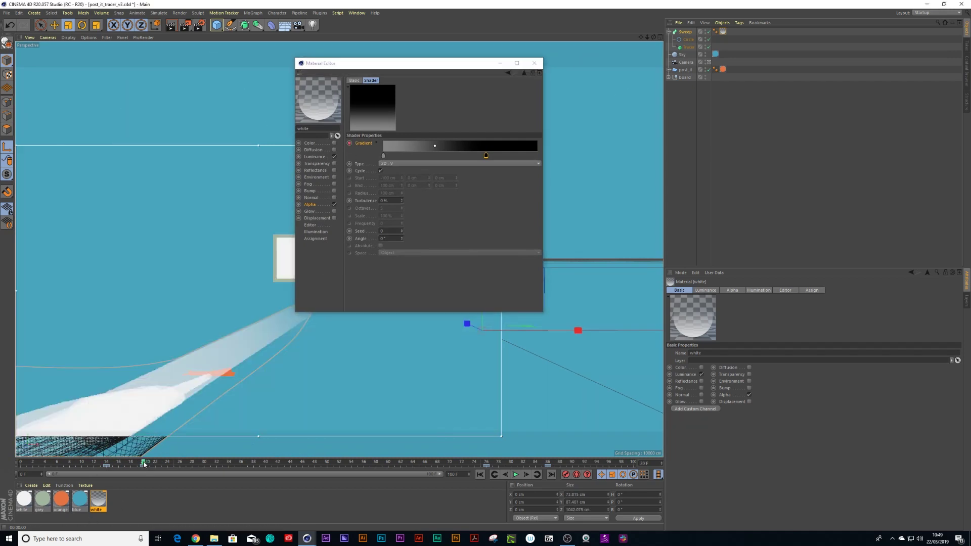
{"action": "left_click_drag", "start_coordinate": [148, 466], "coordinate": [108, 467]}
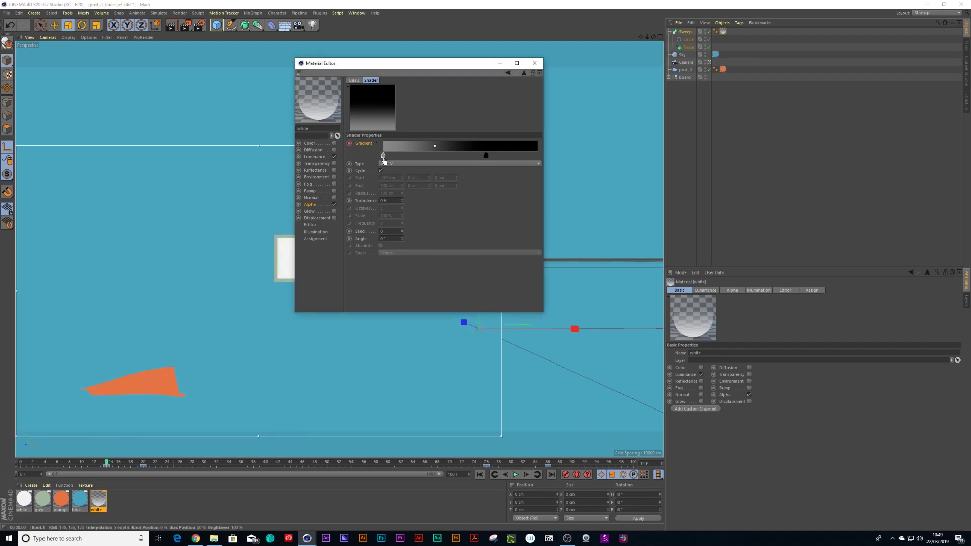
{"action": "double_click", "coordinate": [385, 156]}
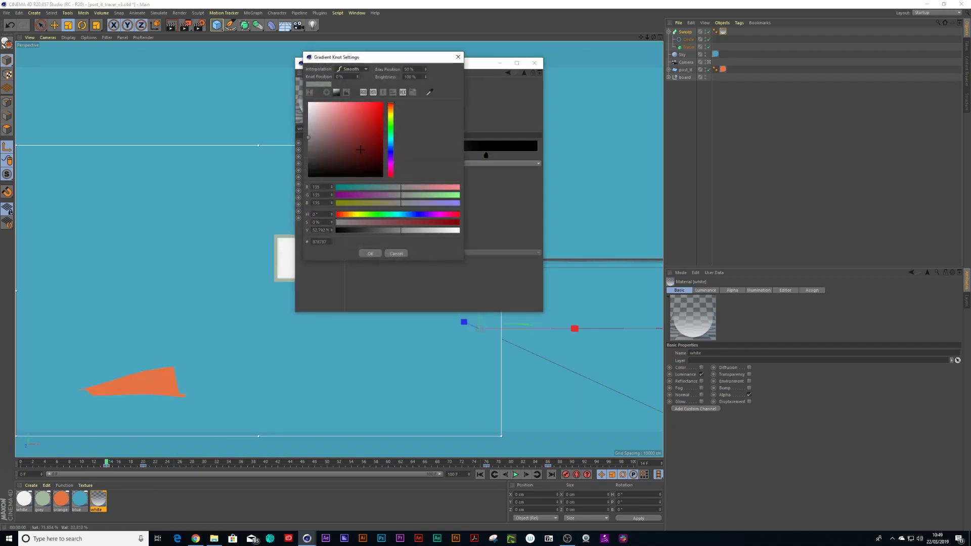
{"action": "left_click", "coordinate": [367, 254]}
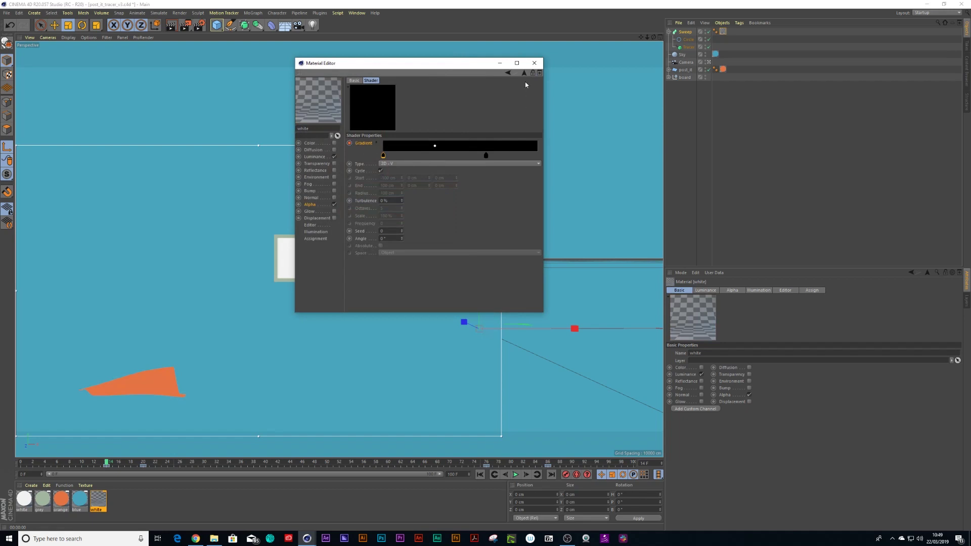
{"action": "left_click", "coordinate": [535, 64]}
{"action": "left_click_drag", "start_coordinate": [116, 465], "coordinate": [485, 479]}
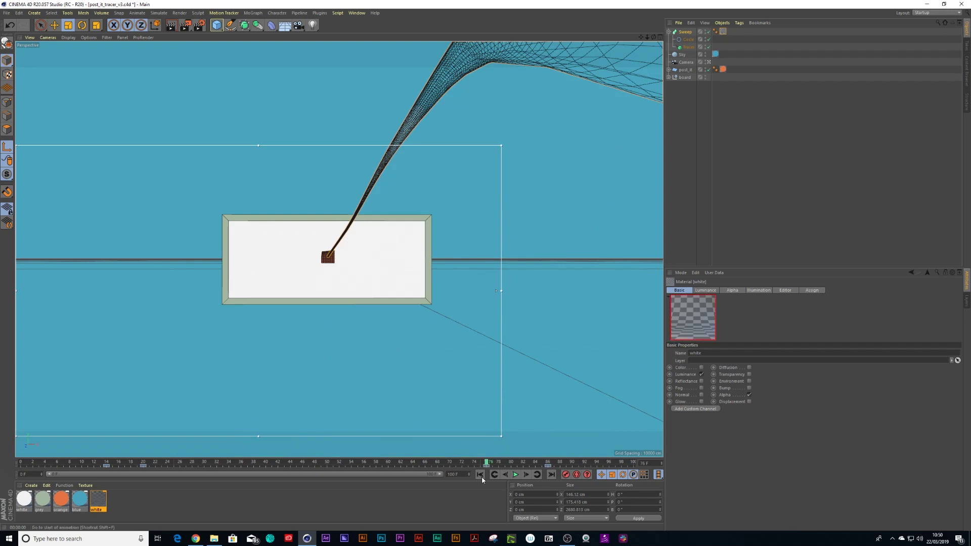
At frame 80, keyframe the alpha gradient with its left knot black, then close the material.
{"action": "double_click", "coordinate": [99, 499]}
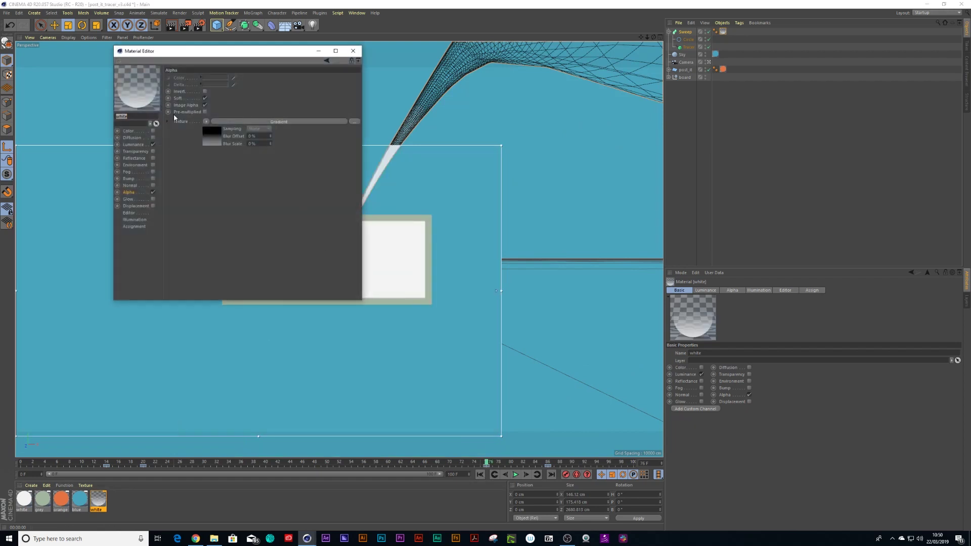
{"action": "left_click", "coordinate": [211, 133]}
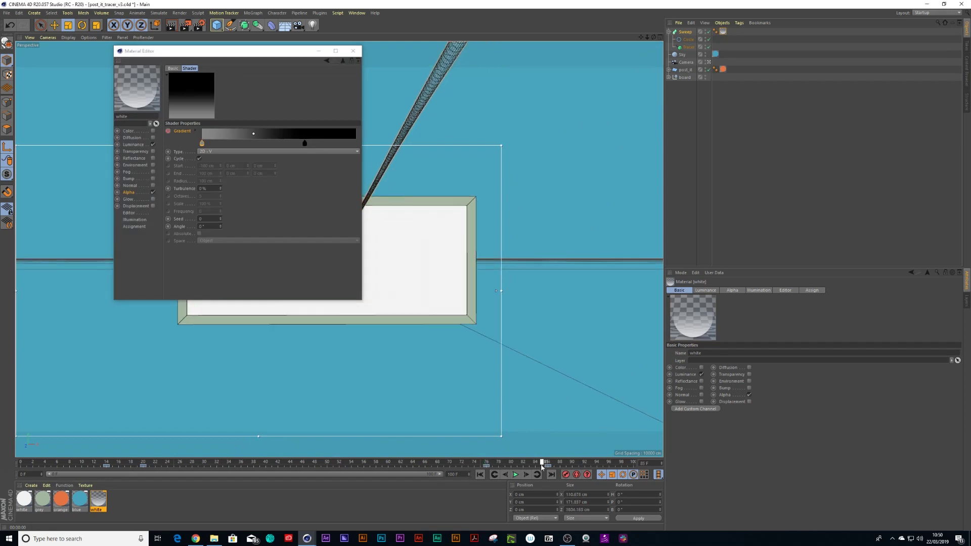
{"action": "left_click_drag", "start_coordinate": [486, 462], "coordinate": [548, 461]}
{"action": "left_click", "coordinate": [168, 131]}
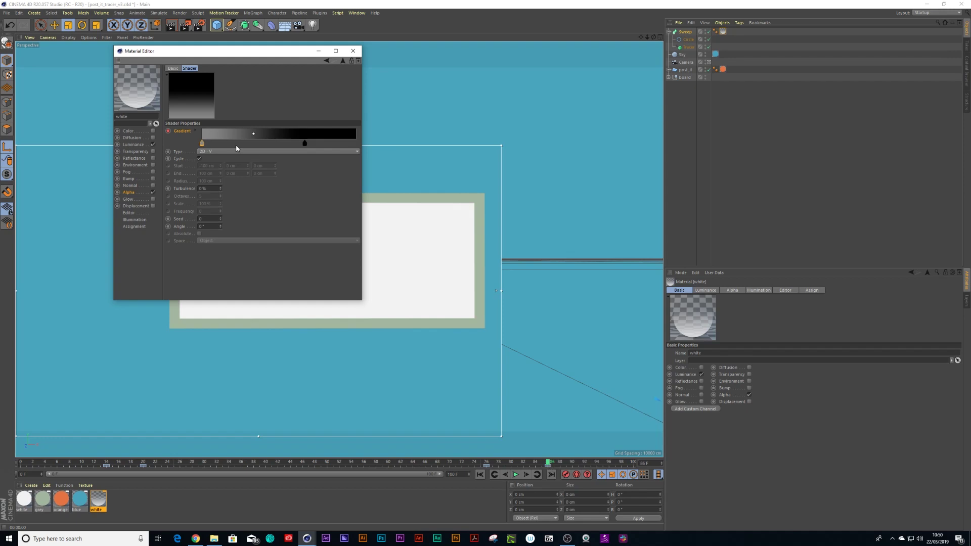
{"action": "double_click", "coordinate": [201, 143]}
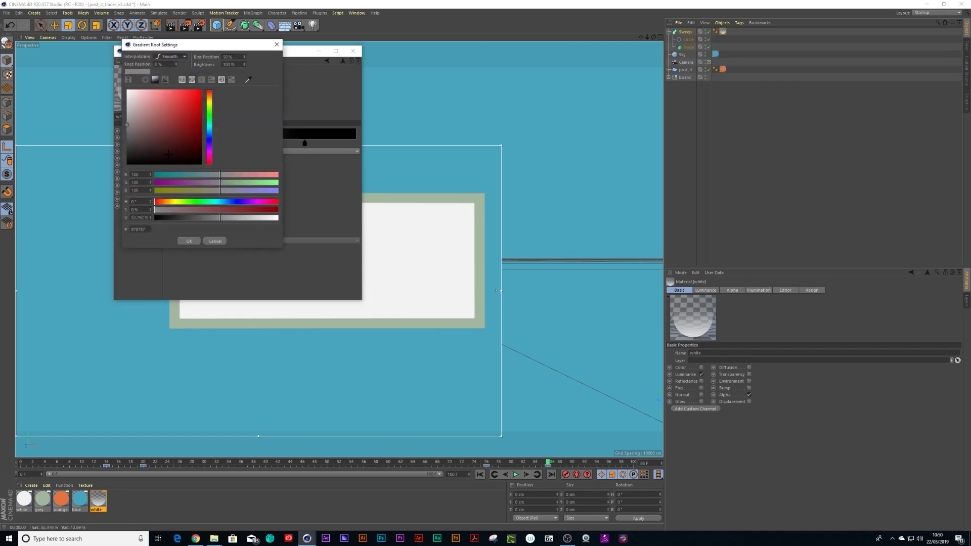
{"action": "left_click_drag", "start_coordinate": [167, 154], "coordinate": [167, 164]}
{"action": "left_click", "coordinate": [189, 241]}
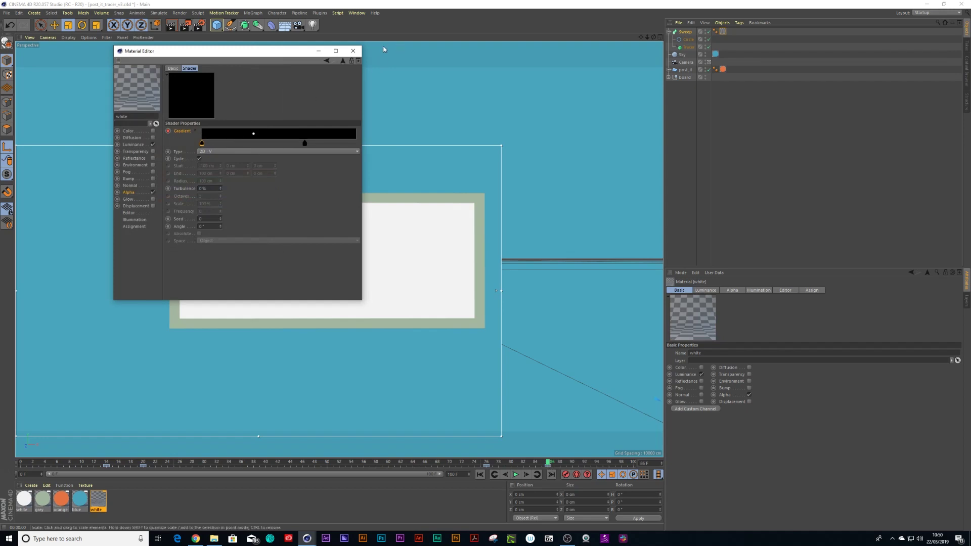
{"action": "left_click", "coordinate": [353, 51]}
Render a new Make Preview and play it forwards in the Picture Viewer.
{"action": "left_click", "coordinate": [180, 13]}
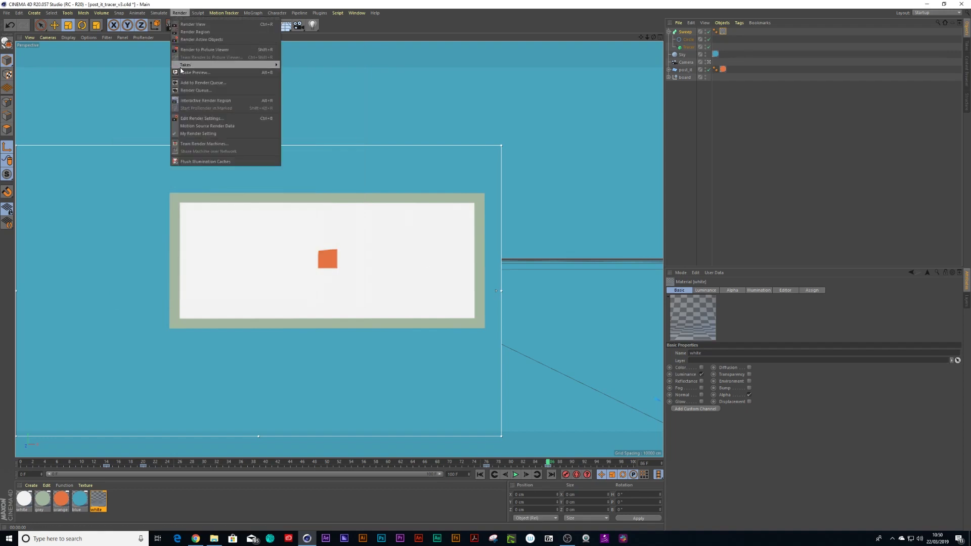
{"action": "left_click", "coordinate": [190, 74]}
{"action": "left_click", "coordinate": [174, 117]}
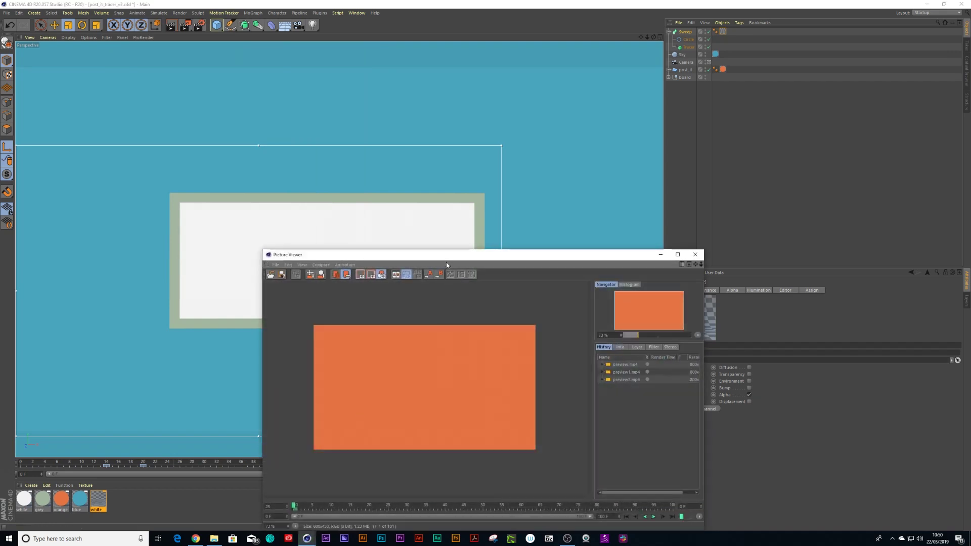
{"action": "left_click_drag", "start_coordinate": [446, 262], "coordinate": [432, 166]}
{"action": "scroll", "coordinate": [380, 280], "scroll_direction": "down", "scroll_amount": 1}
{"action": "scroll", "coordinate": [380, 280], "scroll_direction": "down", "scroll_amount": 1}
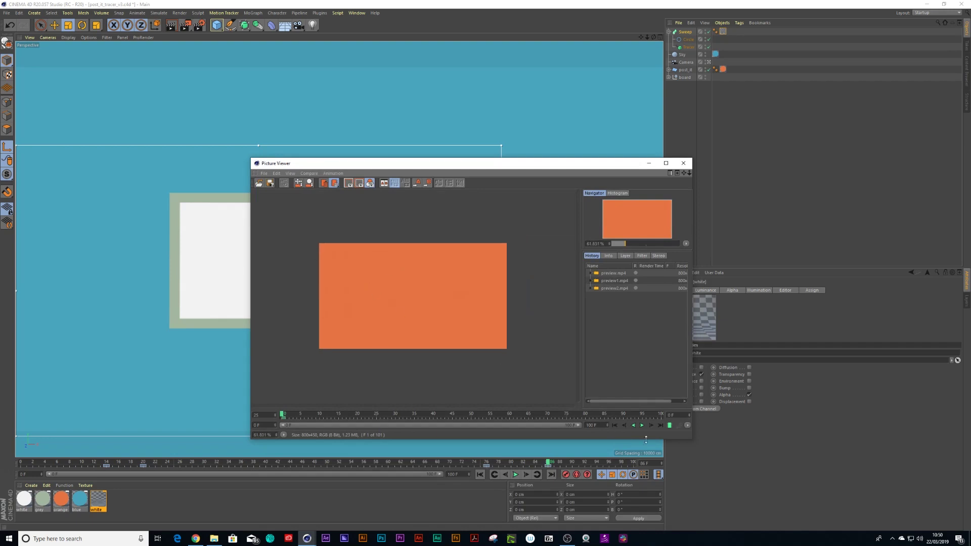
{"action": "left_click", "coordinate": [643, 425]}
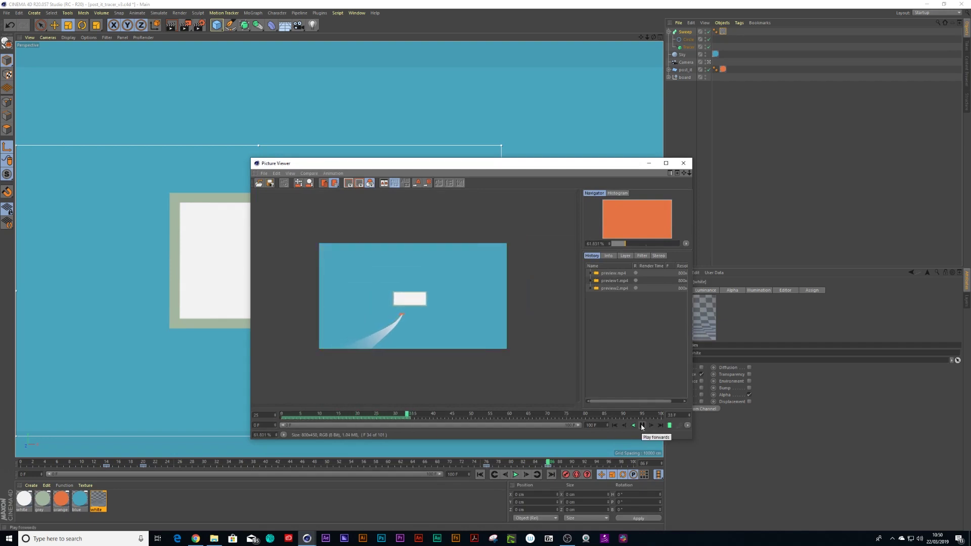